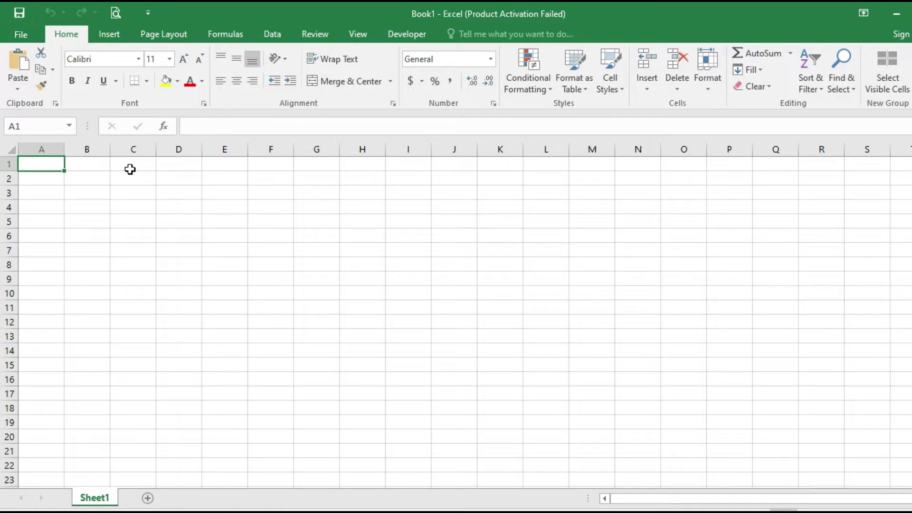
Step: Insert an ActiveX command button on the sheet, drawn roughly across cells A2 to C4
{"action": "left_click", "coordinate": [402, 36]}
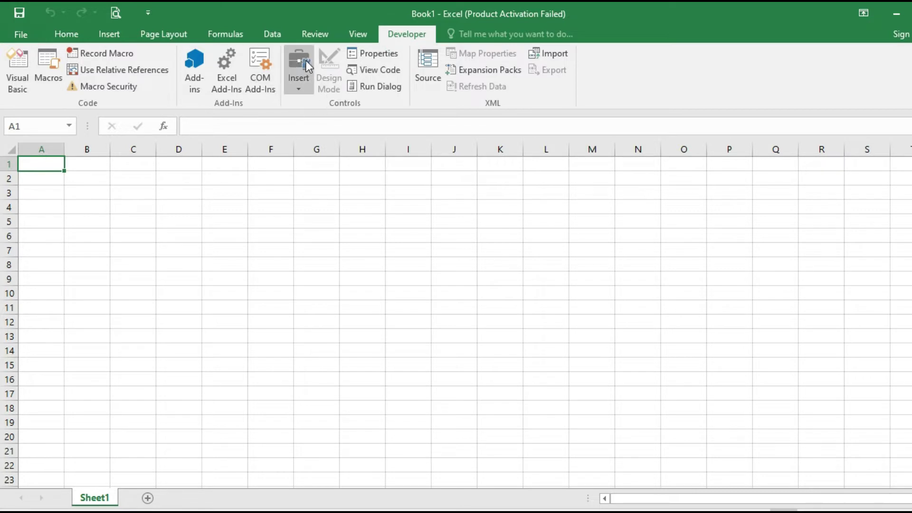
{"action": "left_click", "coordinate": [299, 89]}
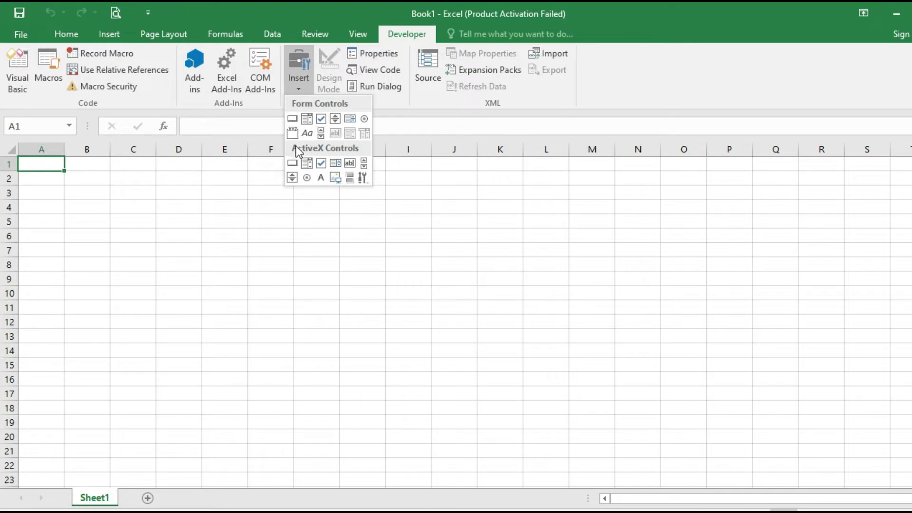
{"action": "left_click", "coordinate": [320, 168]}
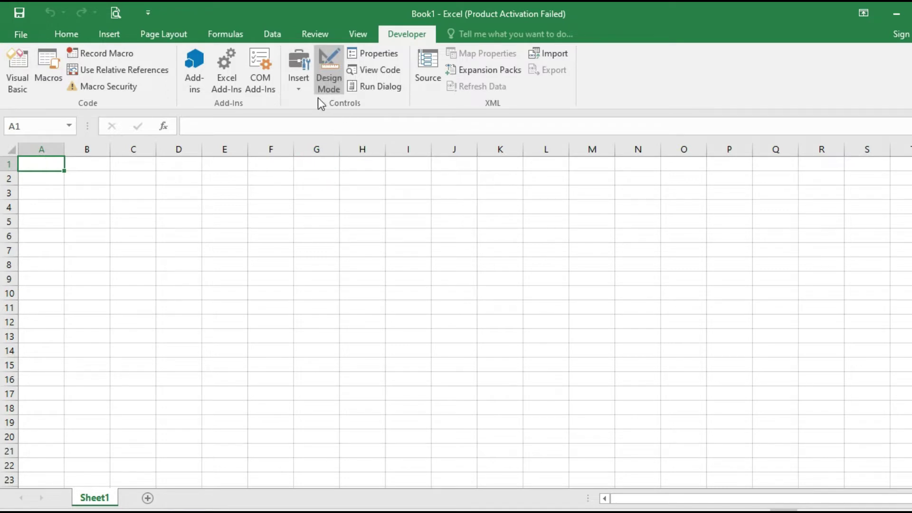
{"action": "left_click", "coordinate": [297, 91]}
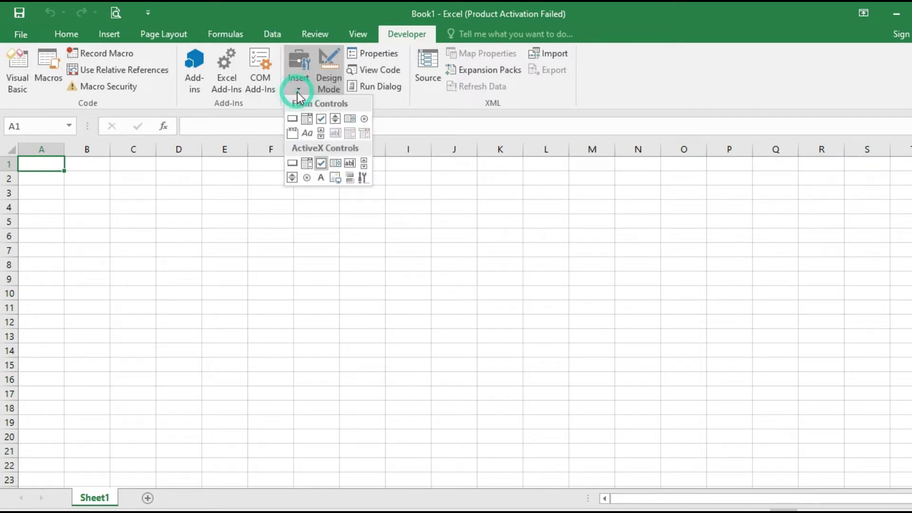
{"action": "left_click", "coordinate": [293, 164]}
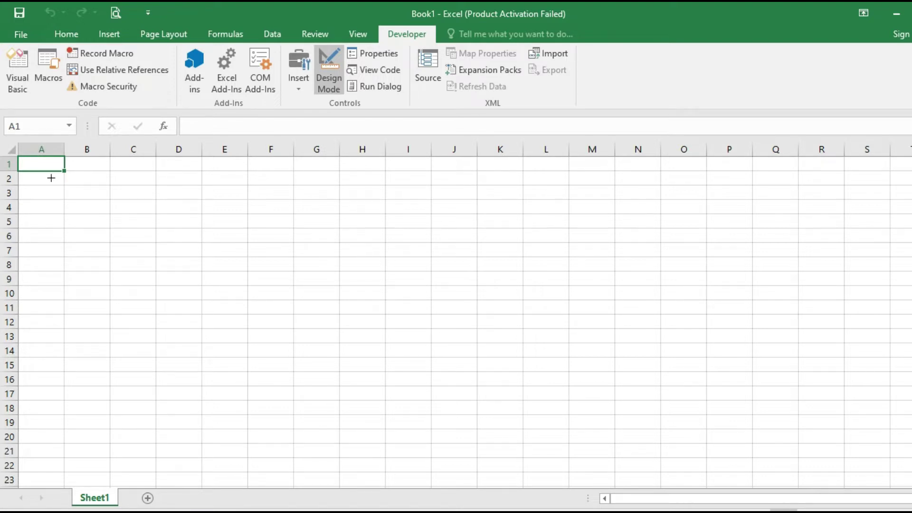
{"action": "left_click_drag", "start_coordinate": [51, 179], "coordinate": [133, 205]}
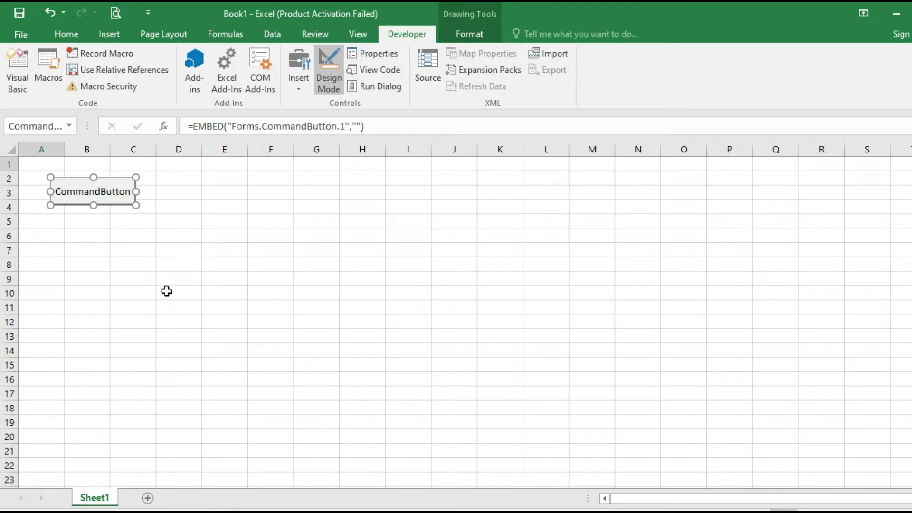
{"action": "left_click", "coordinate": [122, 216]}
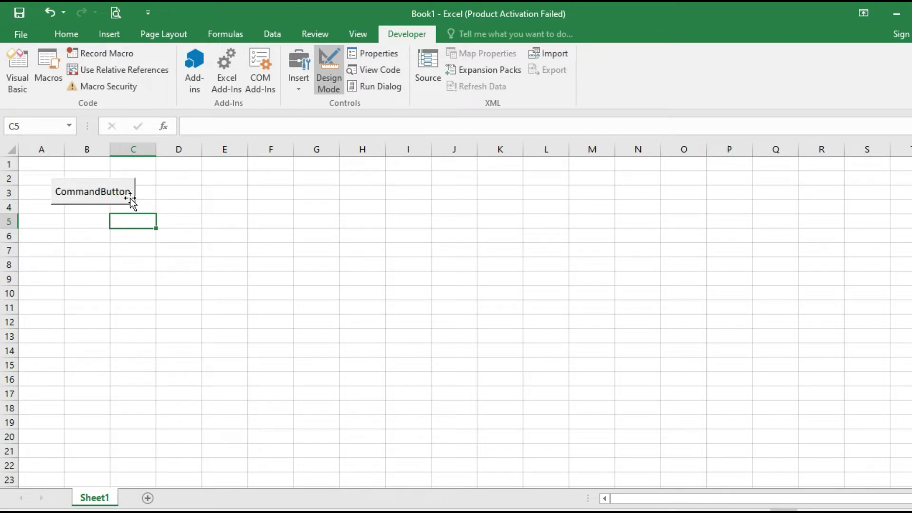
Step: Test the command button with Design Mode turned off, and return the sheet to Design Mode
{"action": "left_click", "coordinate": [326, 80]}
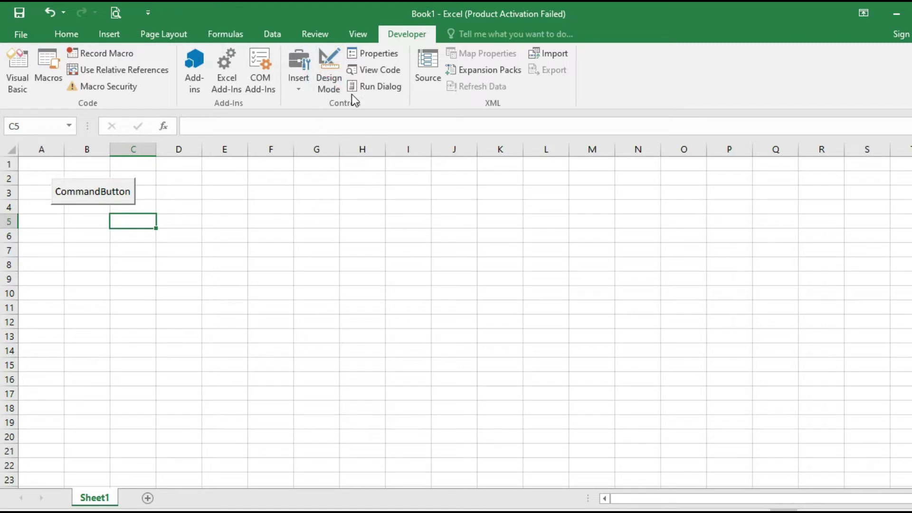
{"action": "left_click", "coordinate": [122, 191]}
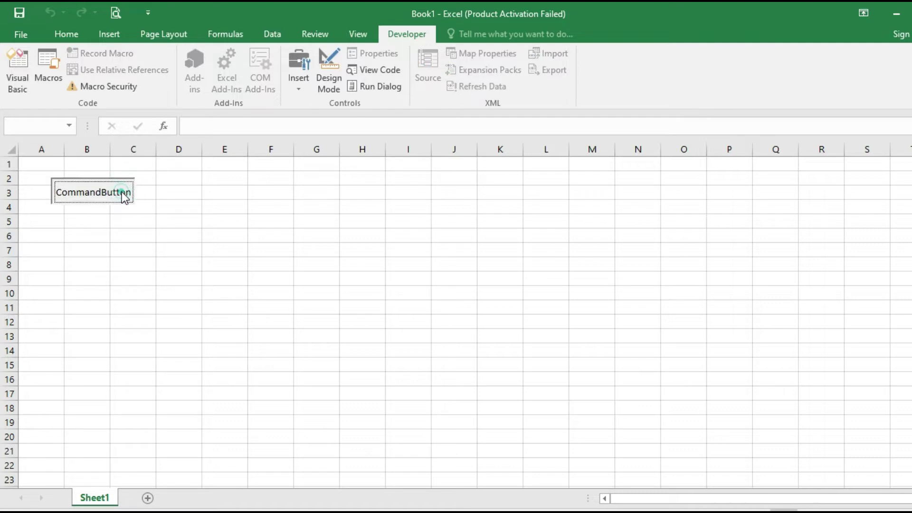
{"action": "left_click", "coordinate": [122, 192]}
{"action": "left_click", "coordinate": [122, 192]}
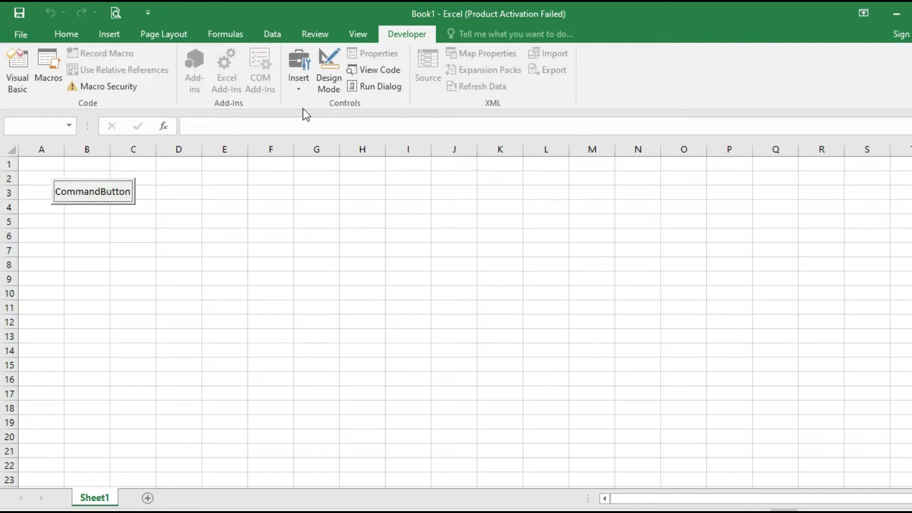
{"action": "left_click", "coordinate": [329, 78]}
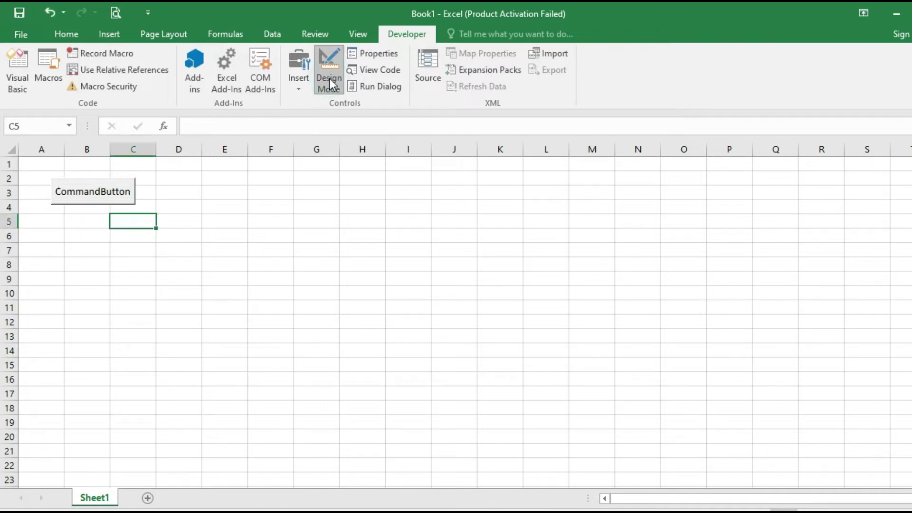
Step: Change the command button's Caption property to "My Button"
{"action": "right_click", "coordinate": [98, 191]}
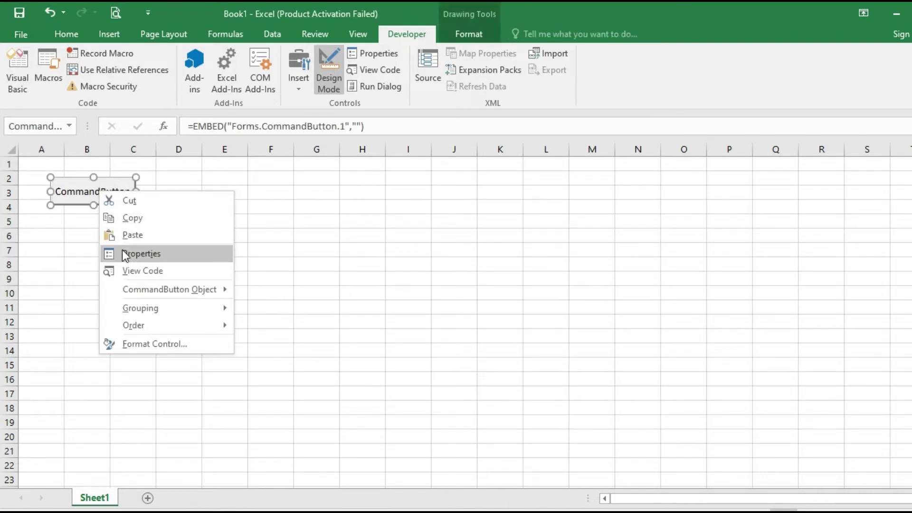
{"action": "left_click", "coordinate": [153, 252]}
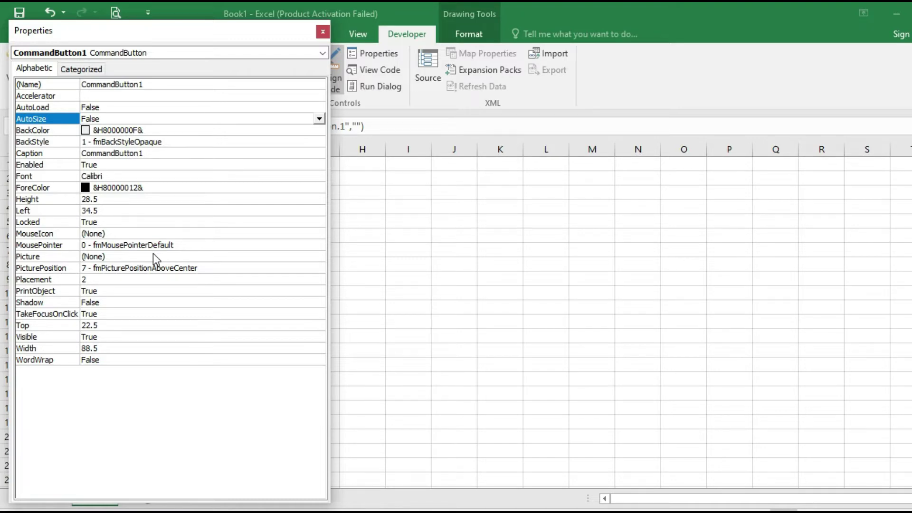
{"action": "left_click_drag", "start_coordinate": [153, 247], "coordinate": [222, 143]}
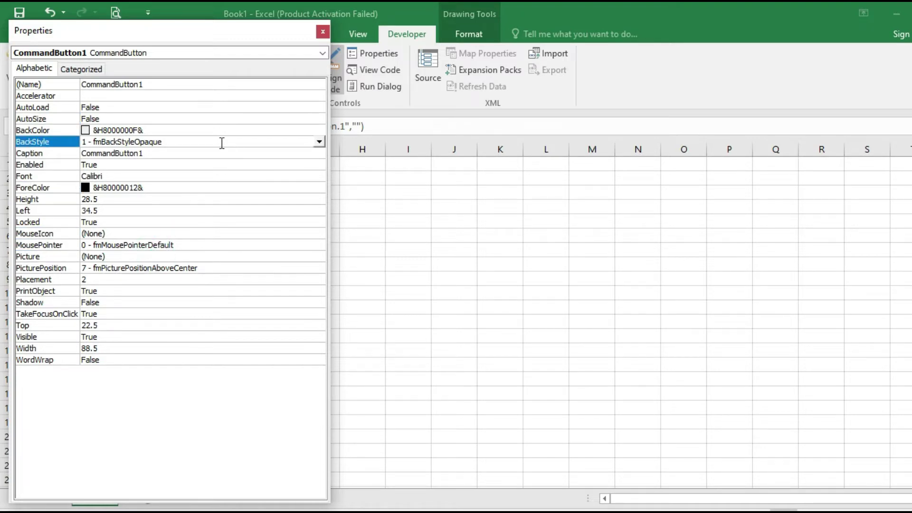
{"action": "left_click", "coordinate": [152, 155]}
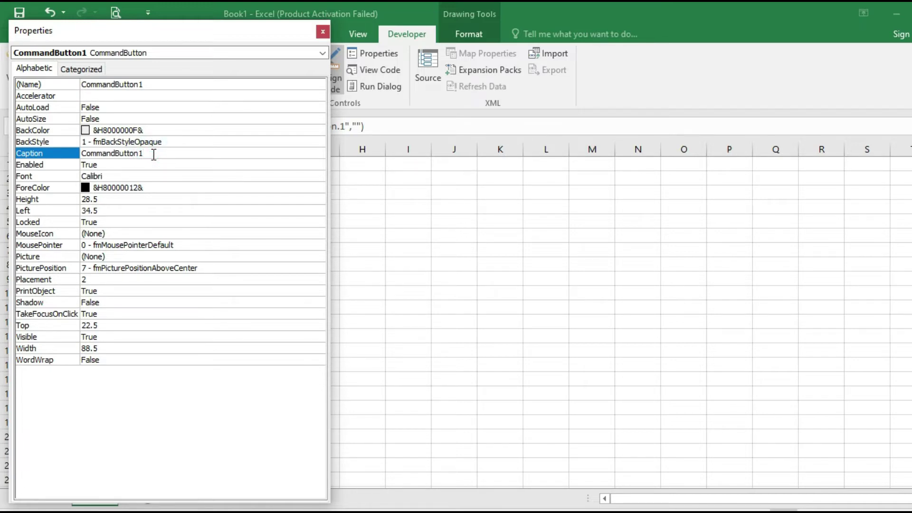
{"action": "key", "text": "BackSpace"}
{"action": "key", "text": "BackSpace"}
{"action": "key", "text": "BackSpace"}
{"action": "key", "text": "BackSpace"}
{"action": "key", "text": "BackSpace"}
{"action": "key", "text": "BackSpace"}
{"action": "key", "text": "BackSpace"}
{"action": "key", "text": "BackSpace"}
{"action": "key", "text": "BackSpace"}
{"action": "key", "text": "BackSpace"}
{"action": "key", "text": "BackSpace"}
{"action": "key", "text": "BackSpace"}
{"action": "key", "text": "BackSpace"}
{"action": "key", "text": "BackSpace"}
{"action": "type", "text": "My Button"}
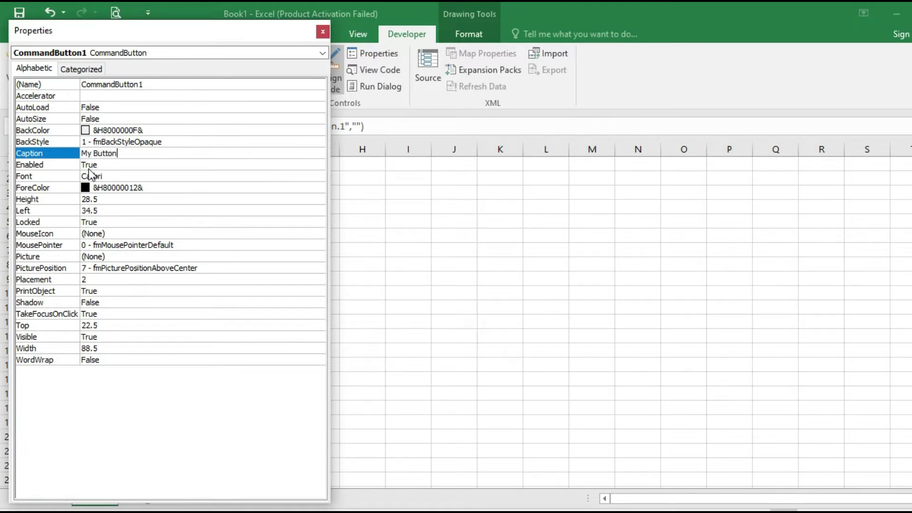
{"action": "left_click", "coordinate": [123, 167]}
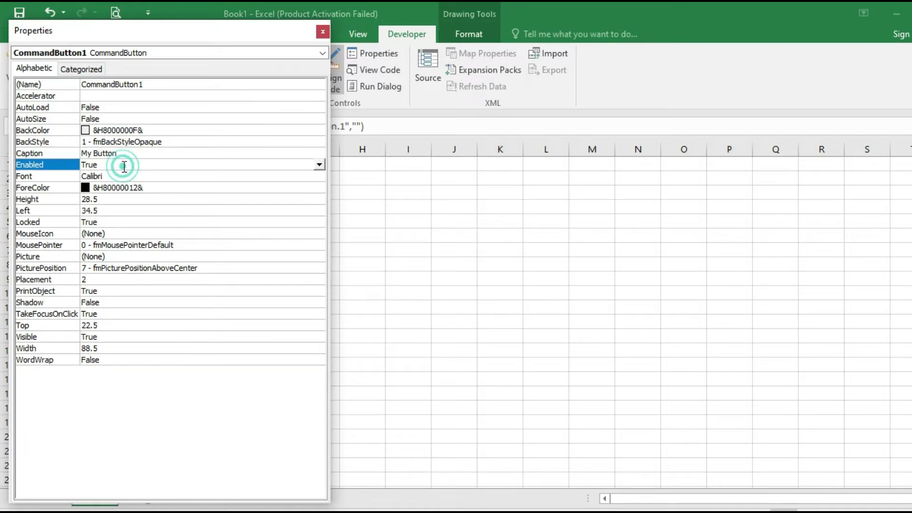
{"action": "left_click", "coordinate": [323, 31]}
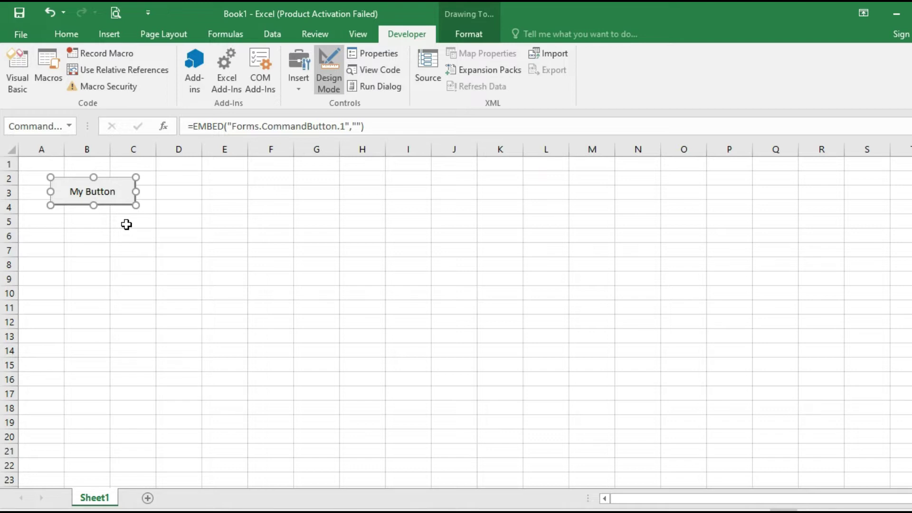
Step: Set the font style of the My Button control to Bold in its categorized properties
{"action": "right_click", "coordinate": [103, 196]}
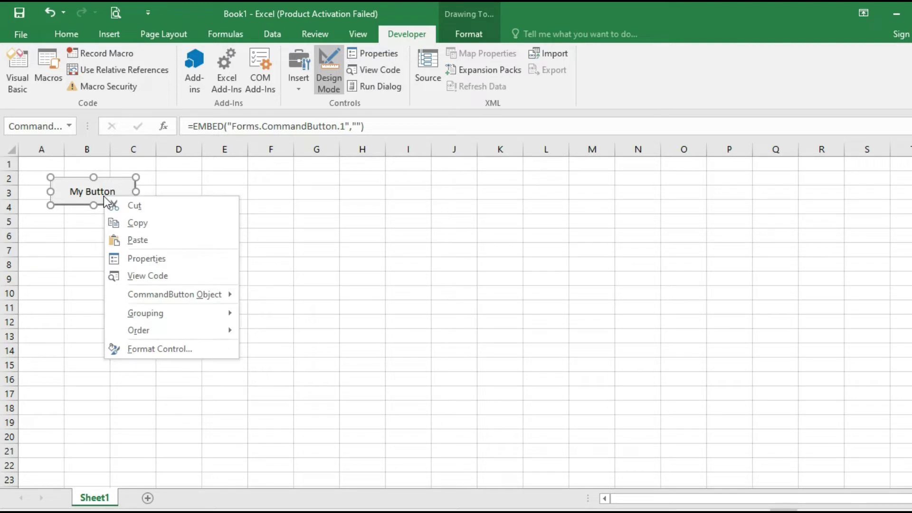
{"action": "left_click", "coordinate": [129, 260]}
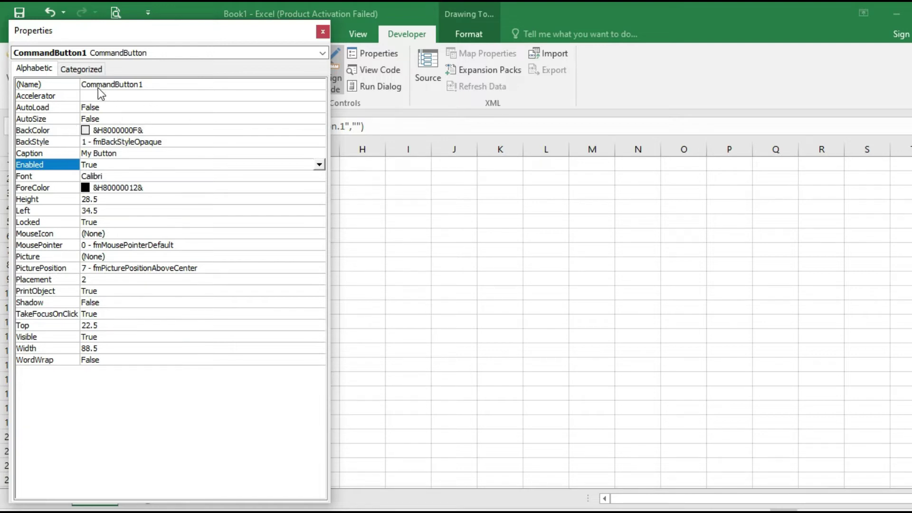
{"action": "left_click", "coordinate": [75, 73]}
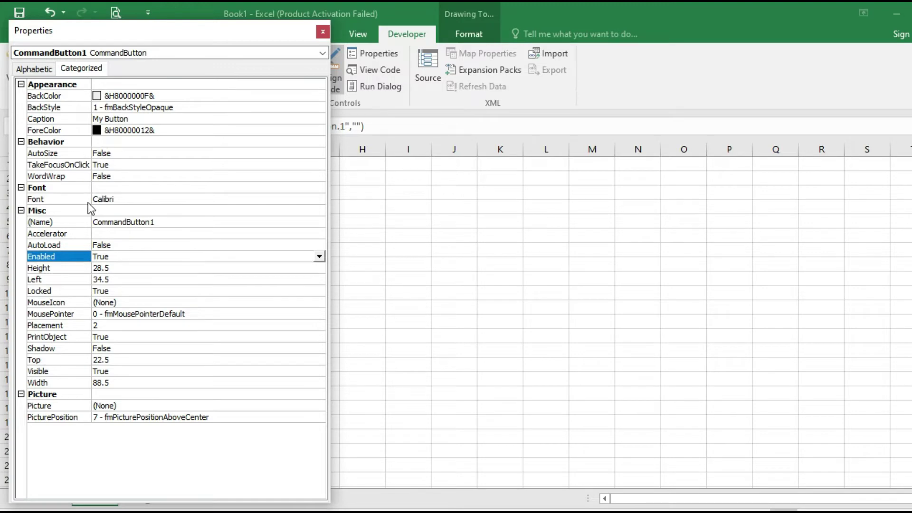
{"action": "left_click", "coordinate": [120, 201]}
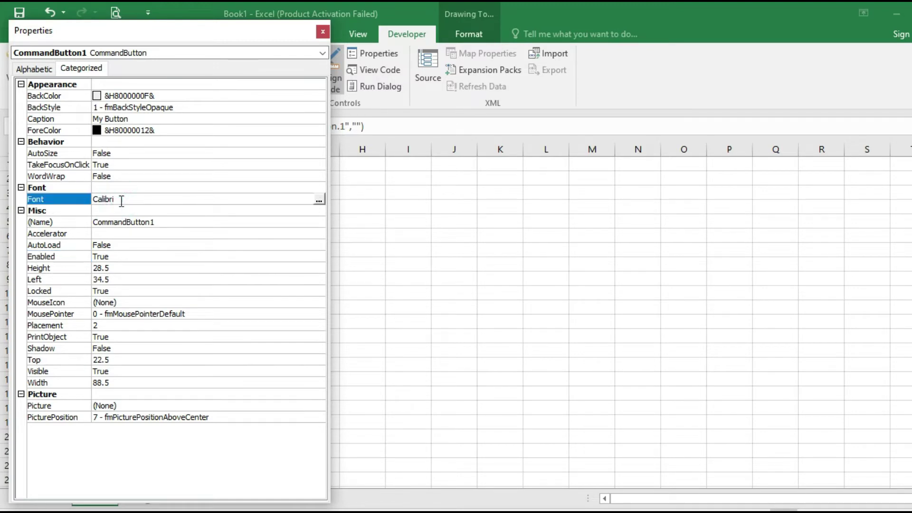
{"action": "left_click", "coordinate": [319, 201]}
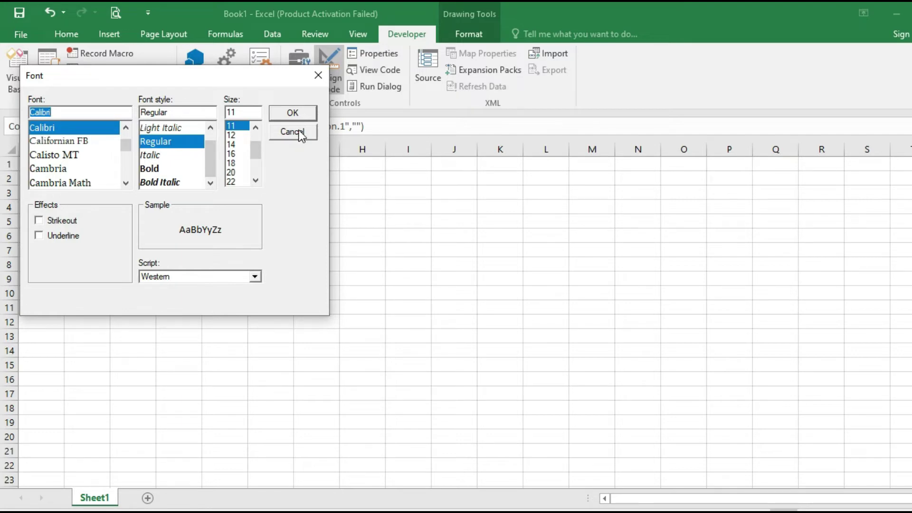
{"action": "left_click", "coordinate": [152, 167]}
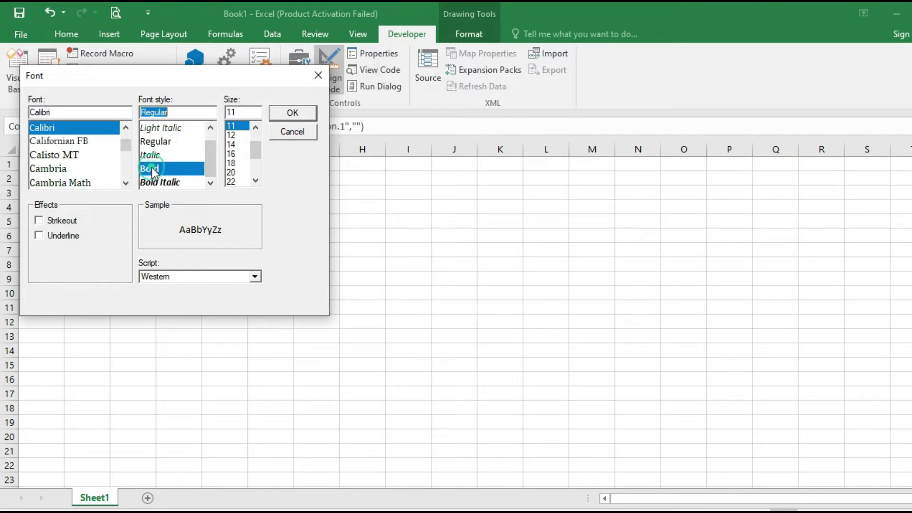
{"action": "left_click", "coordinate": [312, 113]}
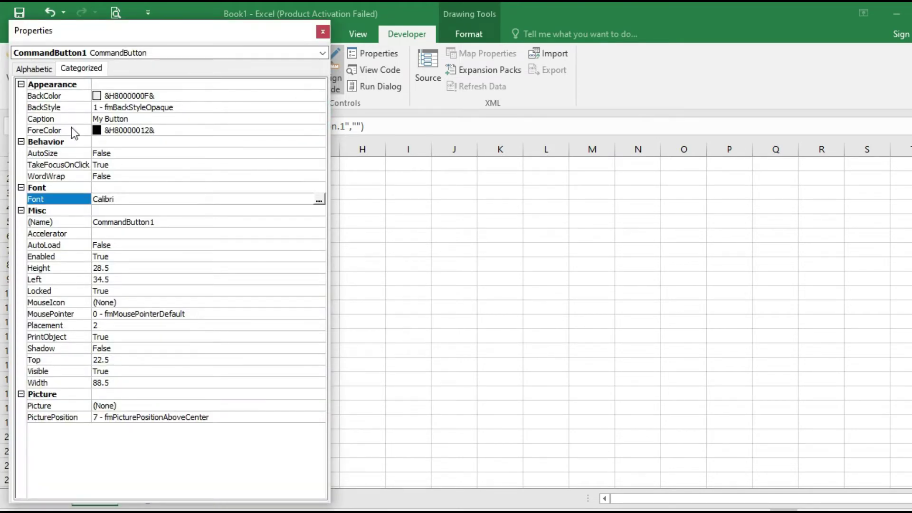
Step: Set the button's BackColor to the light orange palette colour &H00C0E0FF&
{"action": "left_click", "coordinate": [162, 96]}
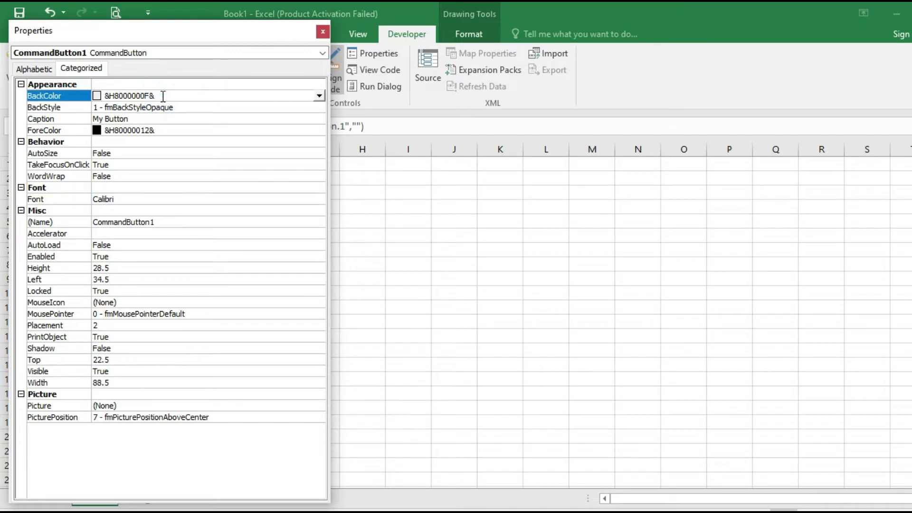
{"action": "left_click", "coordinate": [320, 96]}
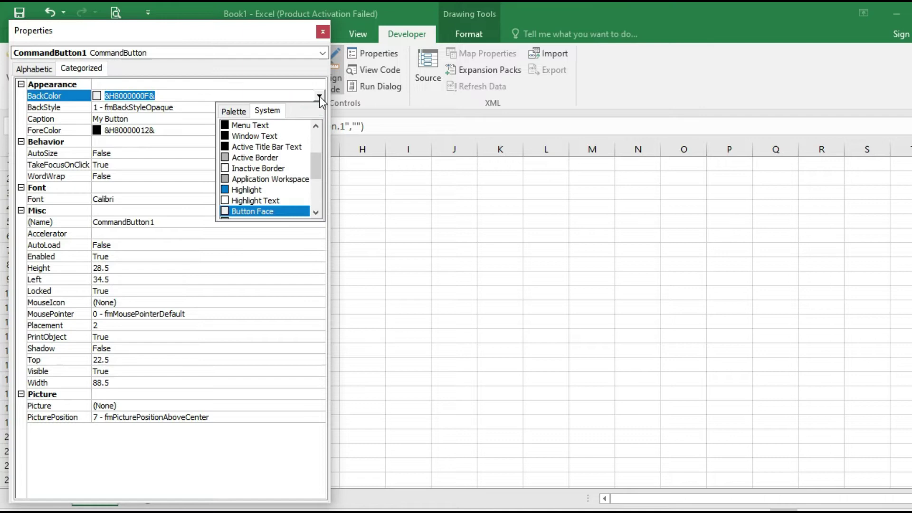
{"action": "left_click", "coordinate": [238, 113]}
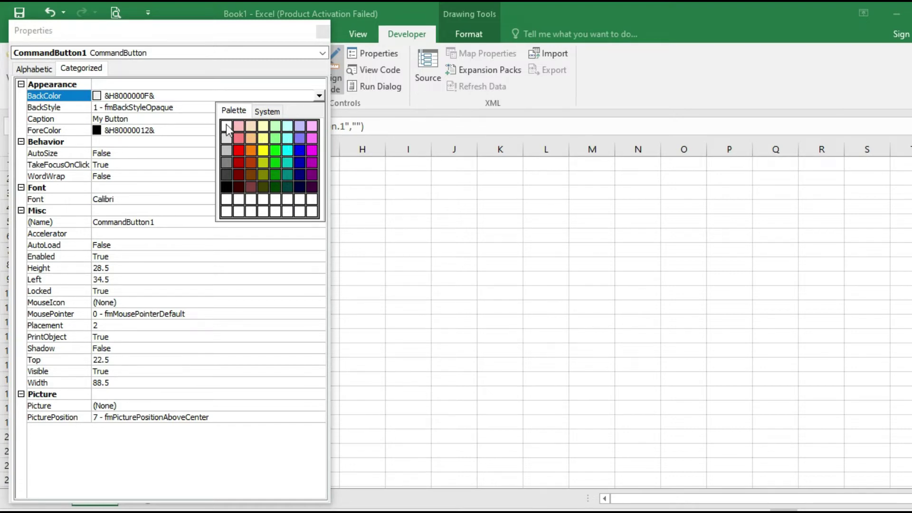
{"action": "left_click", "coordinate": [250, 126]}
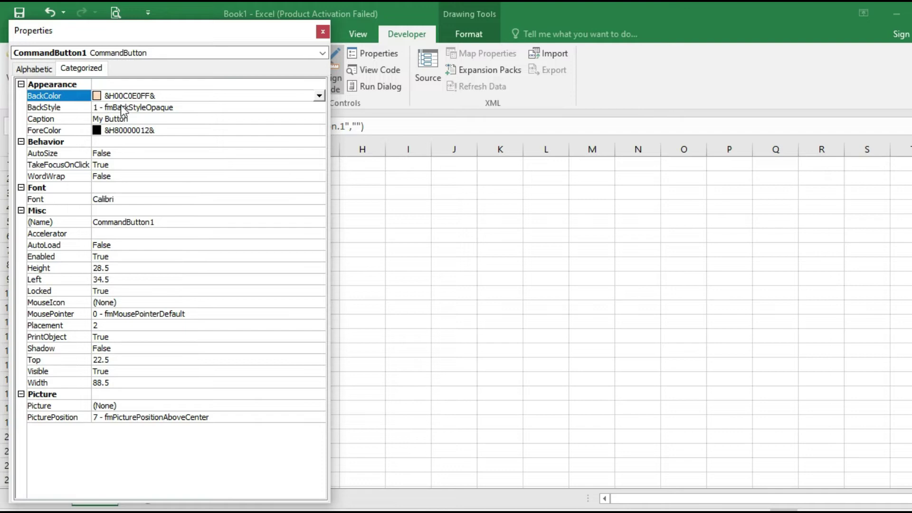
Step: Set the button's ForeColor to the dark red palette colour &H000000C0& and return to the sheet
{"action": "left_click", "coordinate": [165, 127]}
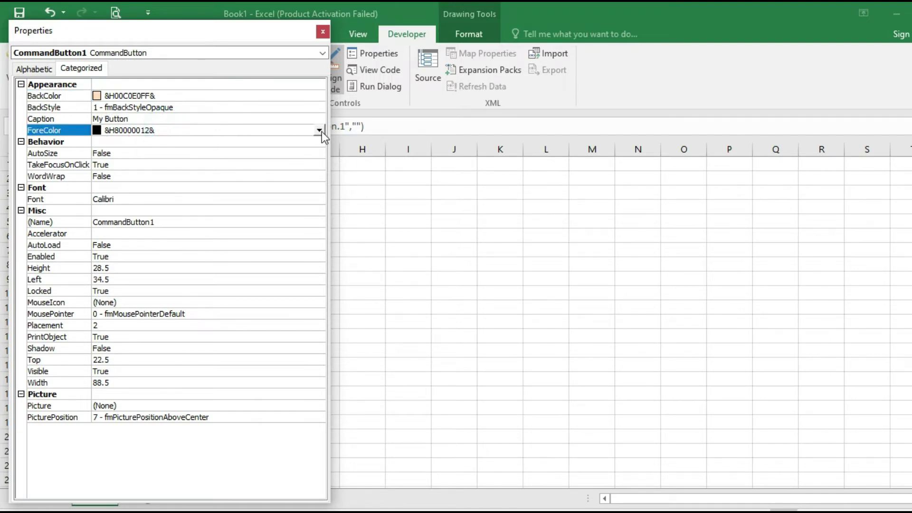
{"action": "left_click", "coordinate": [320, 131]}
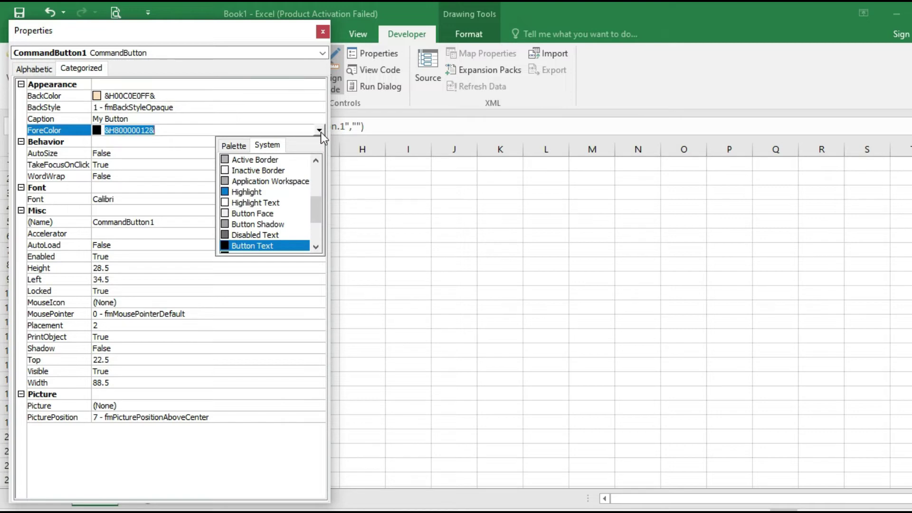
{"action": "left_click", "coordinate": [235, 144]}
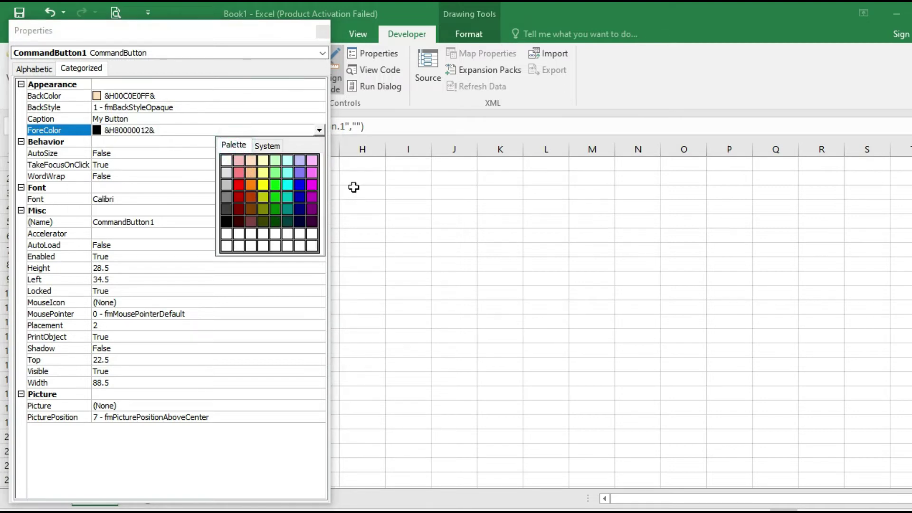
{"action": "left_click", "coordinate": [240, 198]}
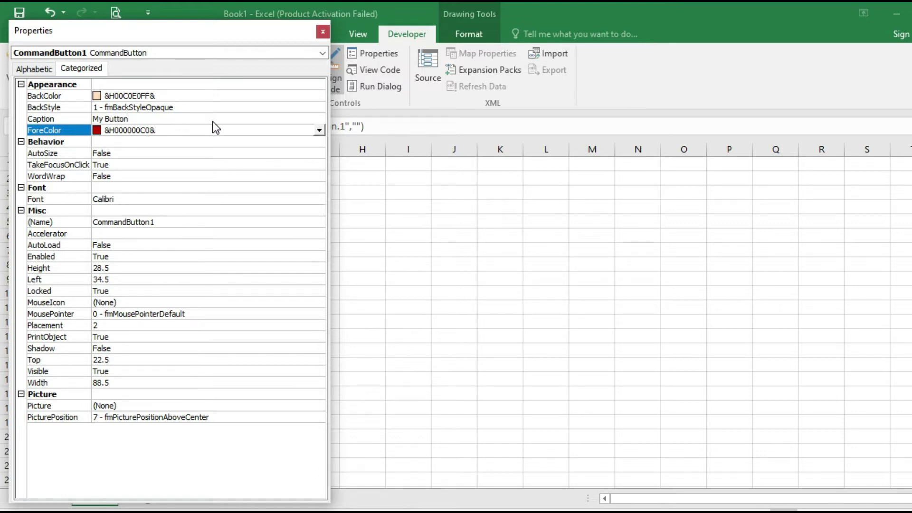
{"action": "left_click", "coordinate": [322, 32]}
{"action": "left_click", "coordinate": [172, 205]}
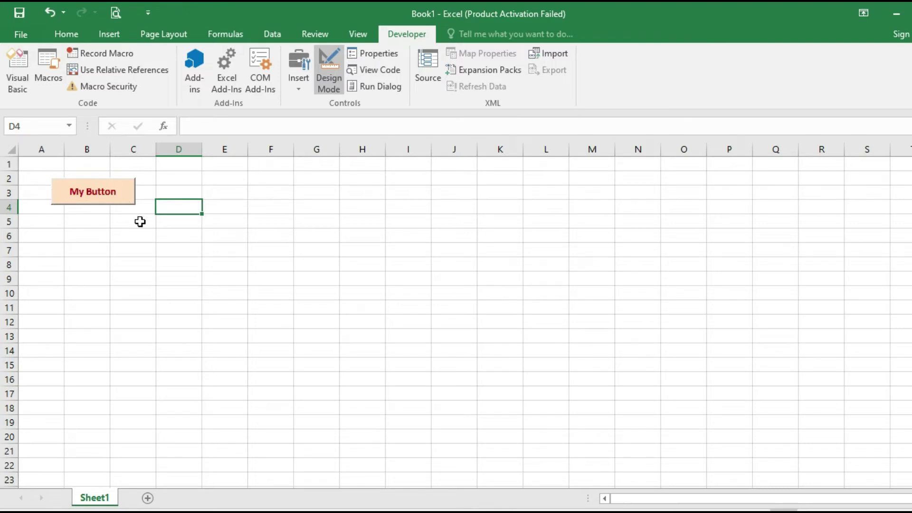
Step: Change the button's Caption property to "My Button - This is first try" and return to the sheet
{"action": "right_click", "coordinate": [108, 199]}
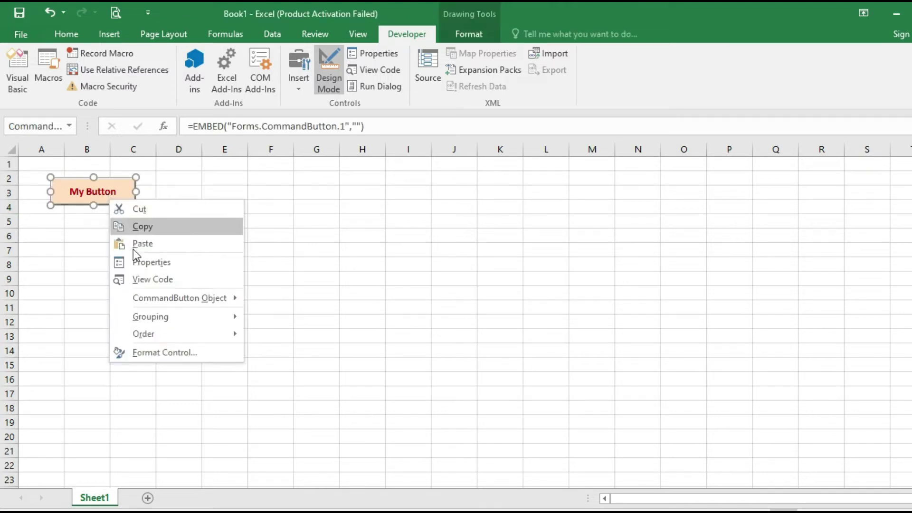
{"action": "left_click", "coordinate": [141, 263]}
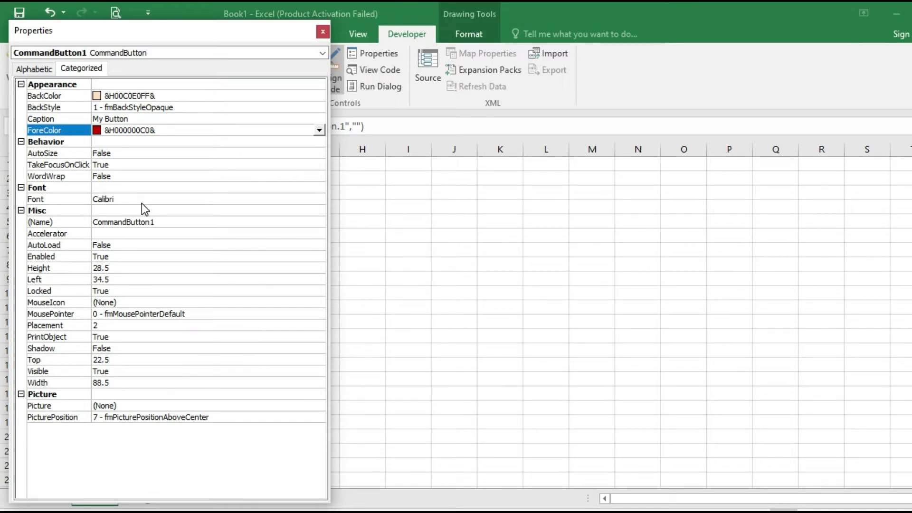
{"action": "left_click", "coordinate": [127, 176]}
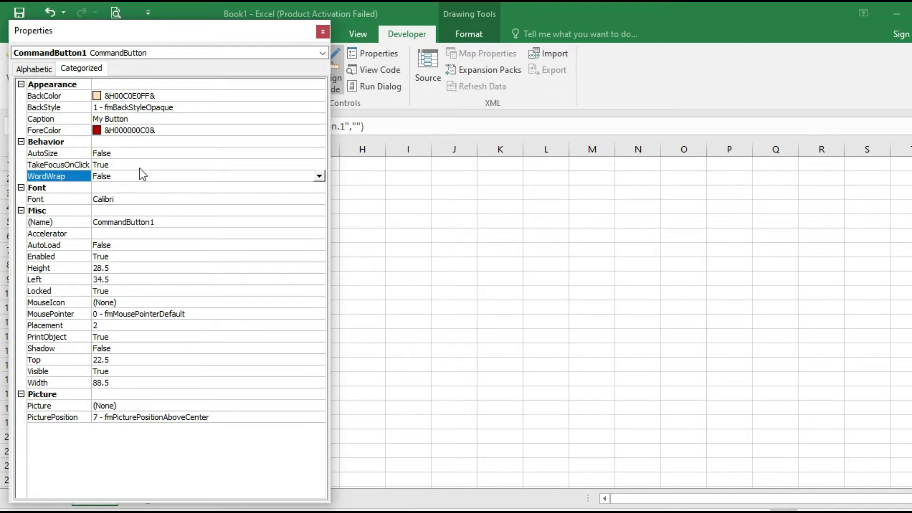
{"action": "left_click", "coordinate": [144, 119]}
{"action": "left_click", "coordinate": [145, 119]}
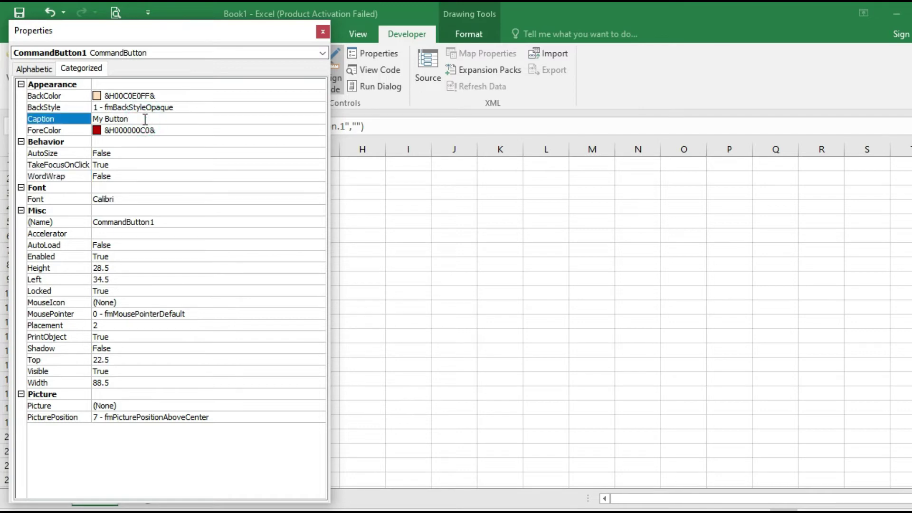
{"action": "type", "text": "-"}
{"action": "type", "text": "This is first try"}
{"action": "left_click", "coordinate": [170, 142]}
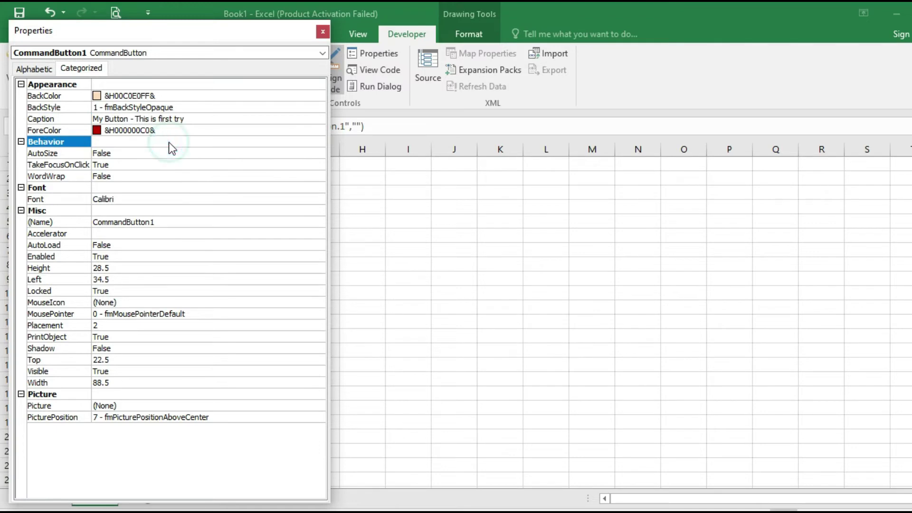
{"action": "left_click", "coordinate": [322, 32]}
{"action": "left_click", "coordinate": [127, 227]}
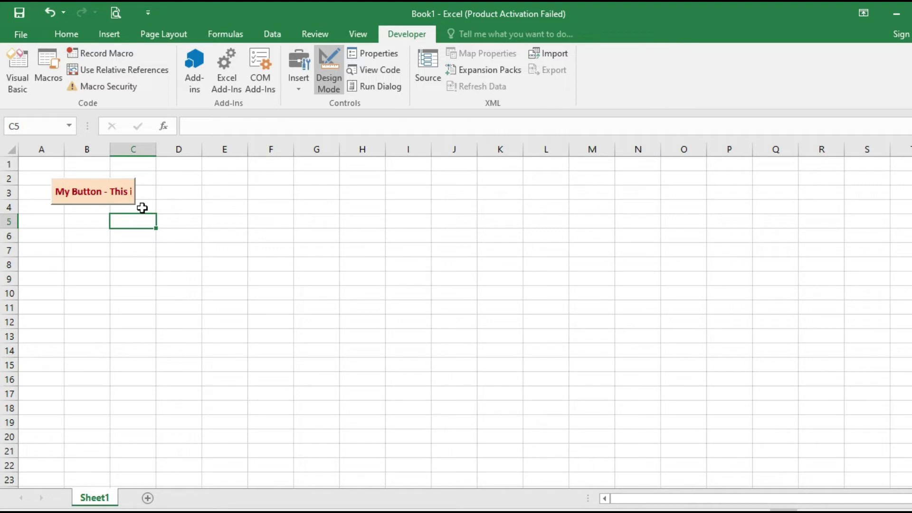
Step: Set the button's WordWrap property to True and enlarge the button on the sheet to a height of about 38
{"action": "right_click", "coordinate": [109, 195]}
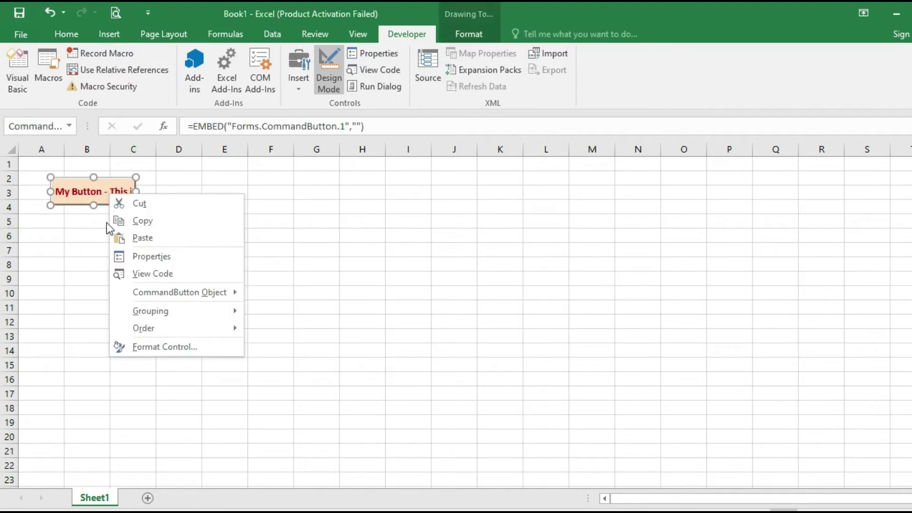
{"action": "left_click", "coordinate": [174, 257]}
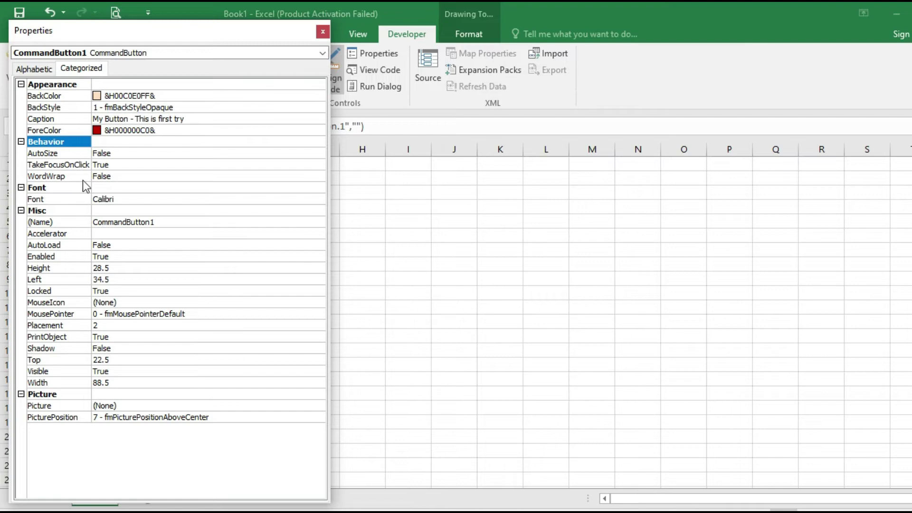
{"action": "left_click", "coordinate": [131, 179]}
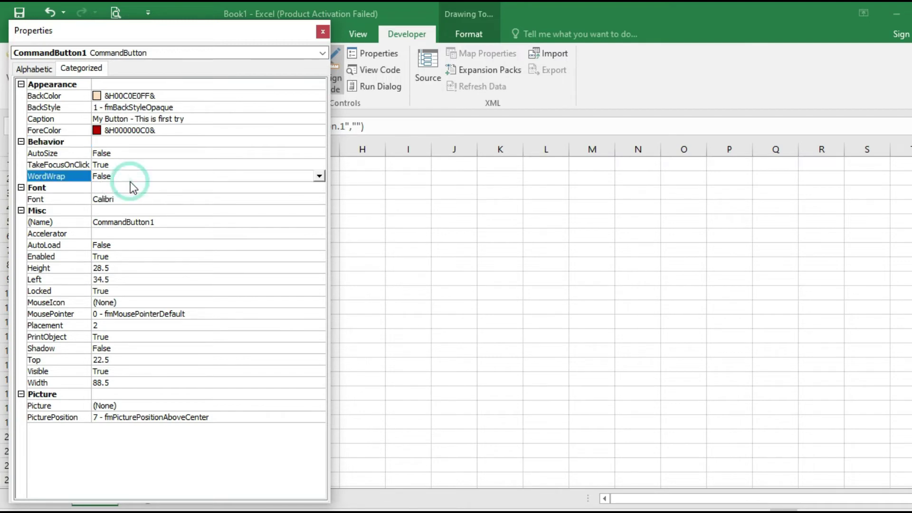
{"action": "left_click", "coordinate": [319, 176]}
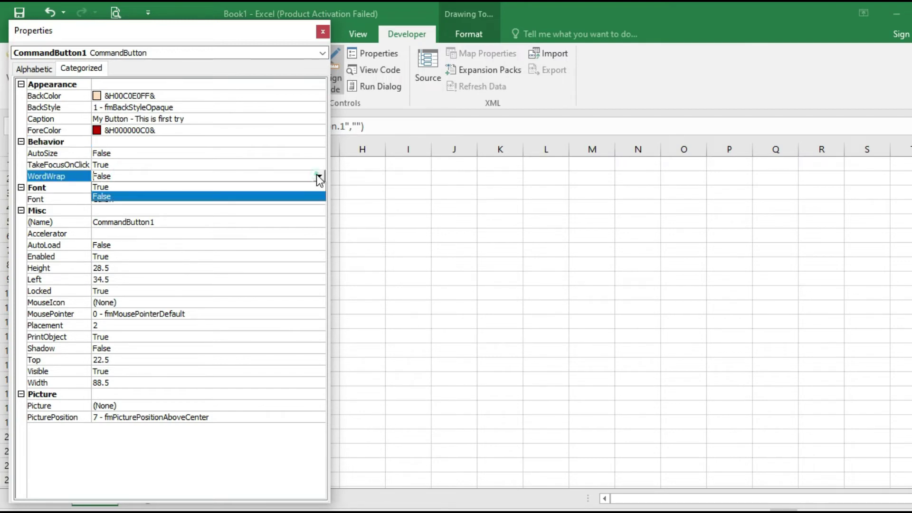
{"action": "left_click", "coordinate": [161, 187]}
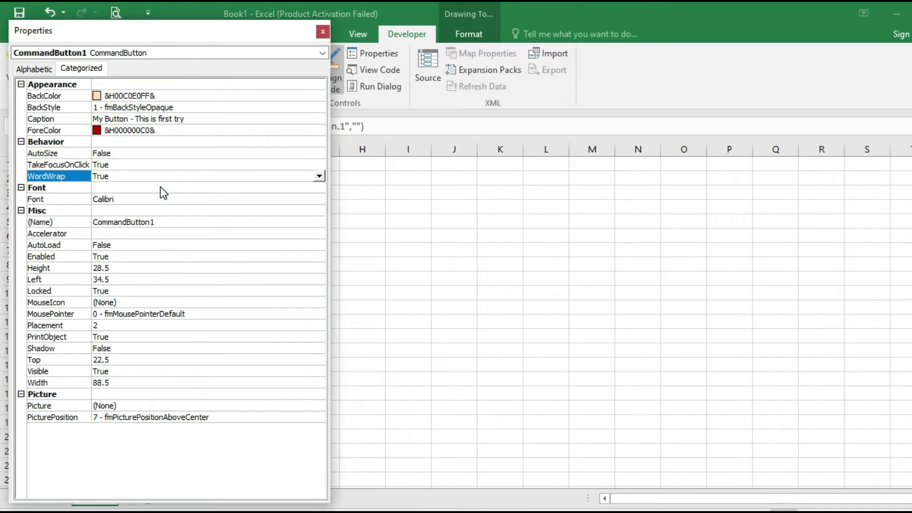
{"action": "left_click", "coordinate": [323, 31]}
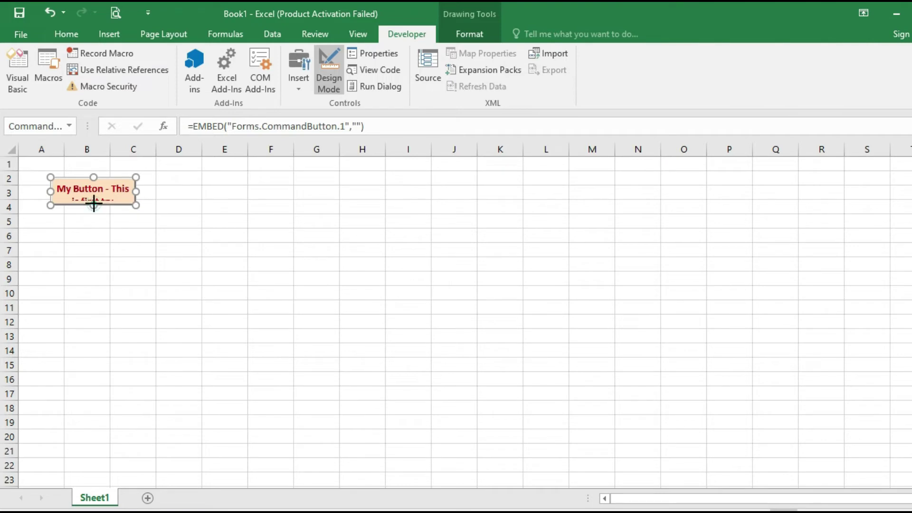
{"action": "left_click_drag", "start_coordinate": [94, 205], "coordinate": [93, 214]}
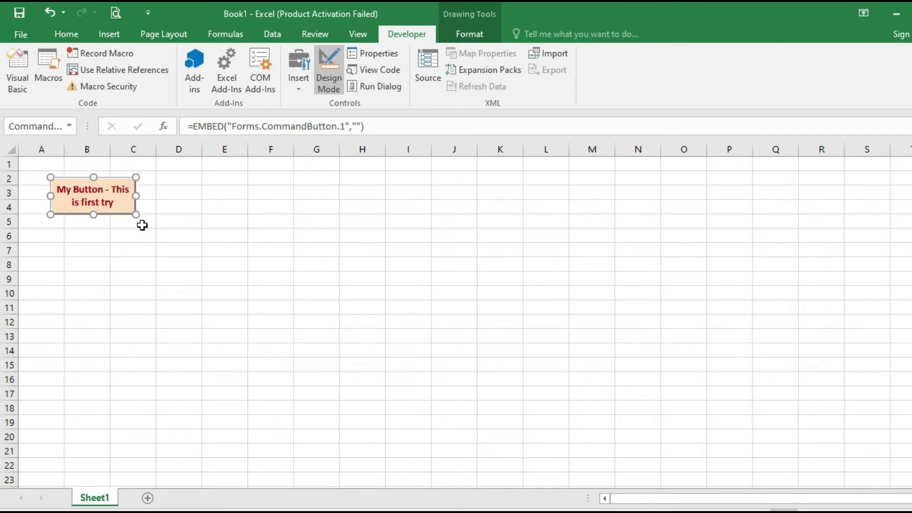
{"action": "left_click", "coordinate": [107, 227]}
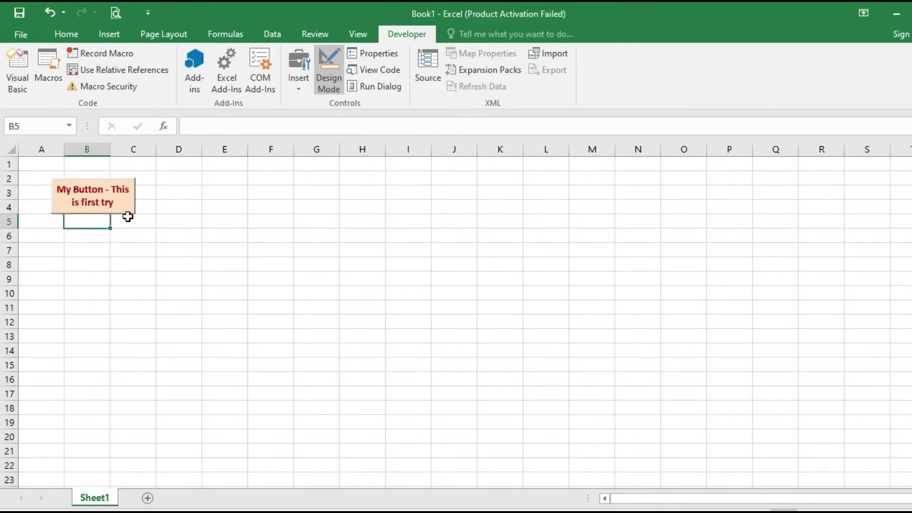
Step: Set the button's Width property to 100
{"action": "right_click", "coordinate": [100, 202]}
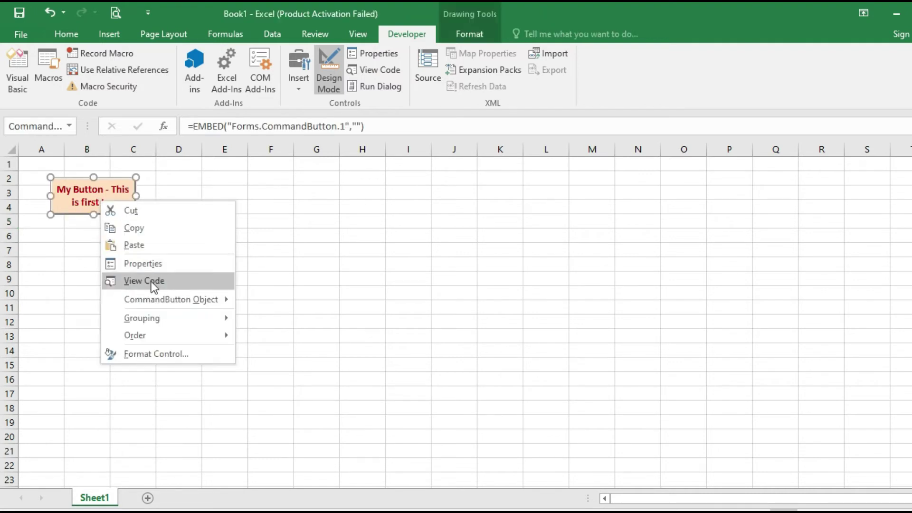
{"action": "left_click", "coordinate": [164, 264]}
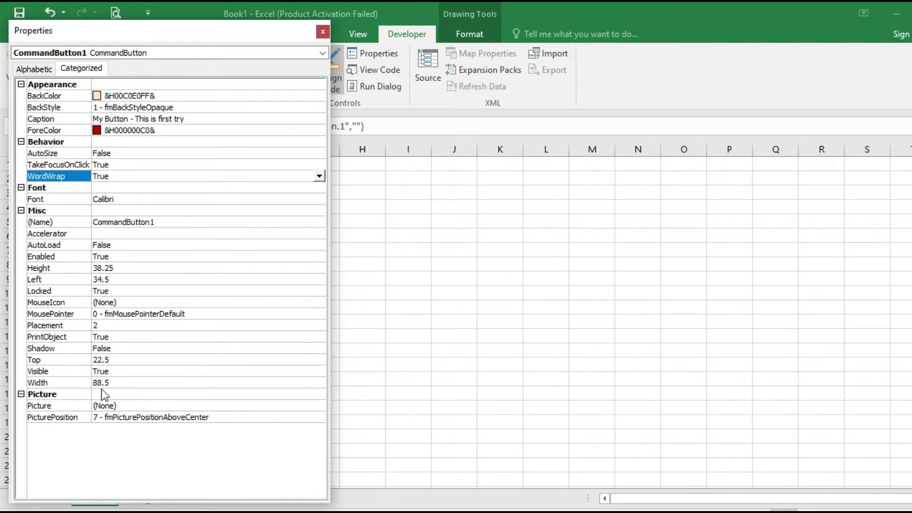
{"action": "left_click", "coordinate": [115, 383]}
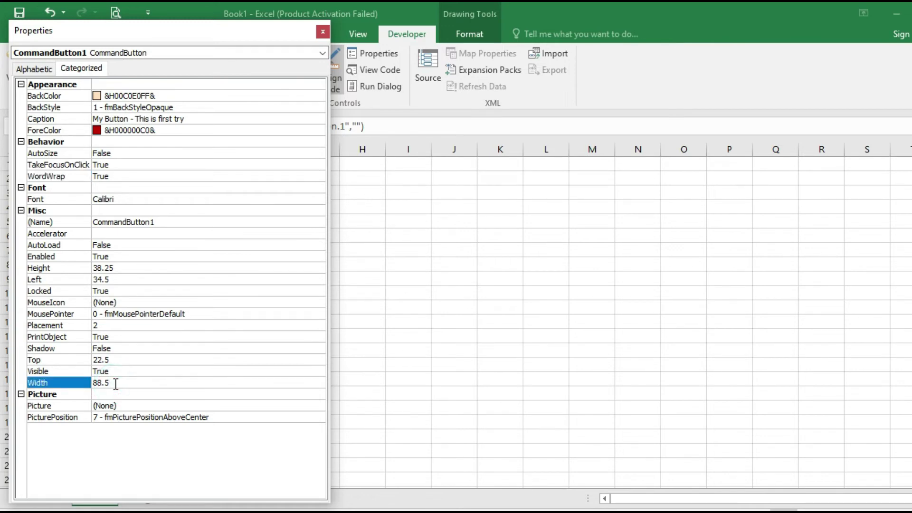
{"action": "key", "text": "BackSpace"}
{"action": "key", "text": "BackSpace"}
{"action": "key", "text": "BackSpace"}
{"action": "key", "text": "BackSpace"}
{"action": "type", "text": "100"}
{"action": "left_click", "coordinate": [135, 390]}
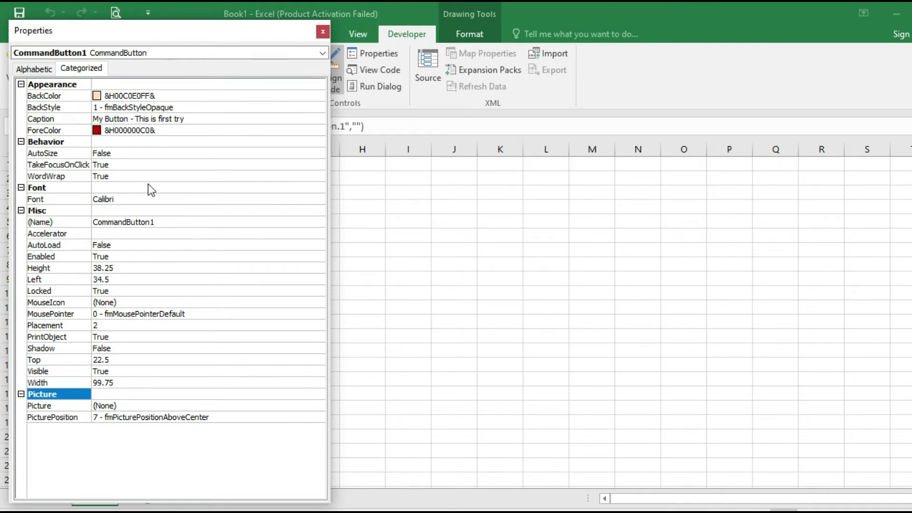
Step: Set the button's AutoSize property to True and WordWrap to False, and return to the sheet
{"action": "left_click", "coordinate": [131, 152]}
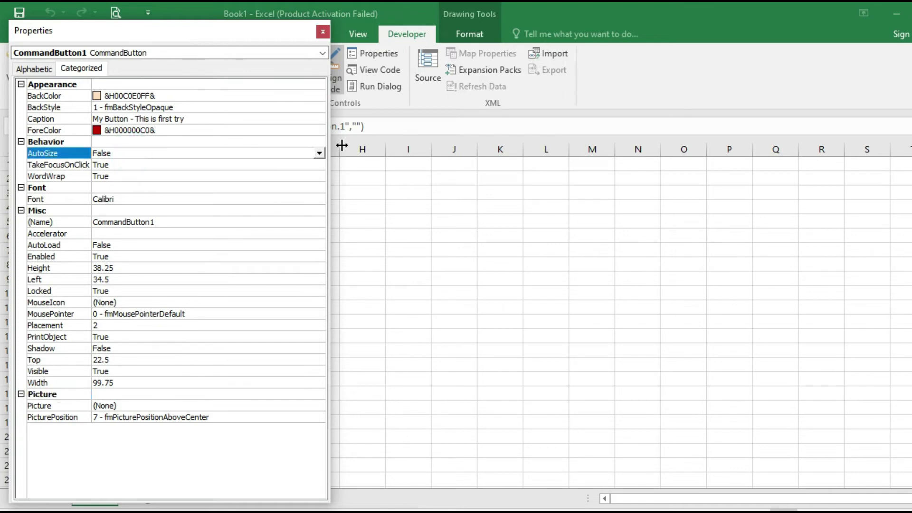
{"action": "left_click", "coordinate": [318, 152]}
{"action": "left_click", "coordinate": [135, 165]}
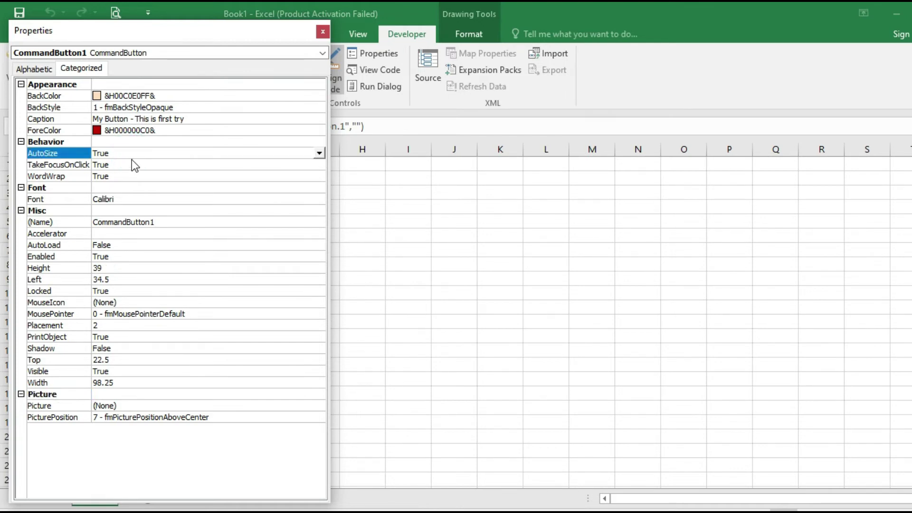
{"action": "left_click", "coordinate": [117, 177]}
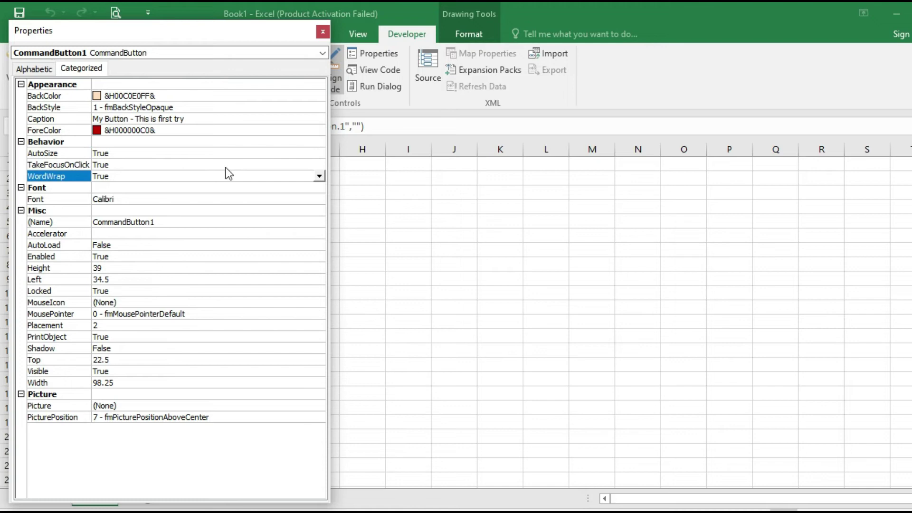
{"action": "left_click", "coordinate": [315, 179]}
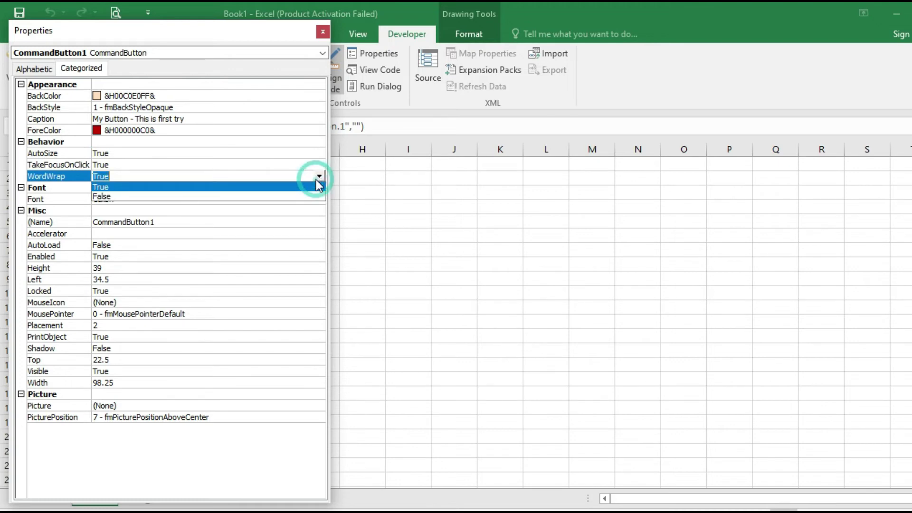
{"action": "left_click", "coordinate": [102, 197]}
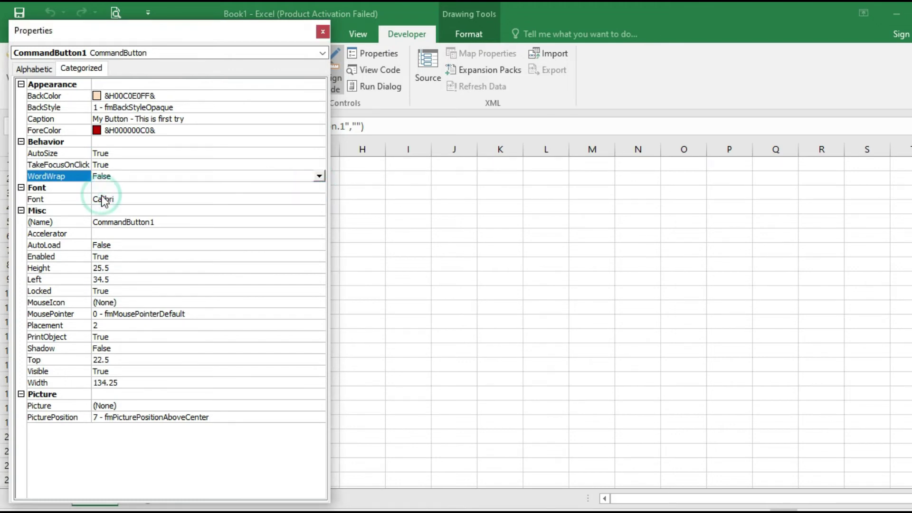
{"action": "left_click", "coordinate": [323, 31]}
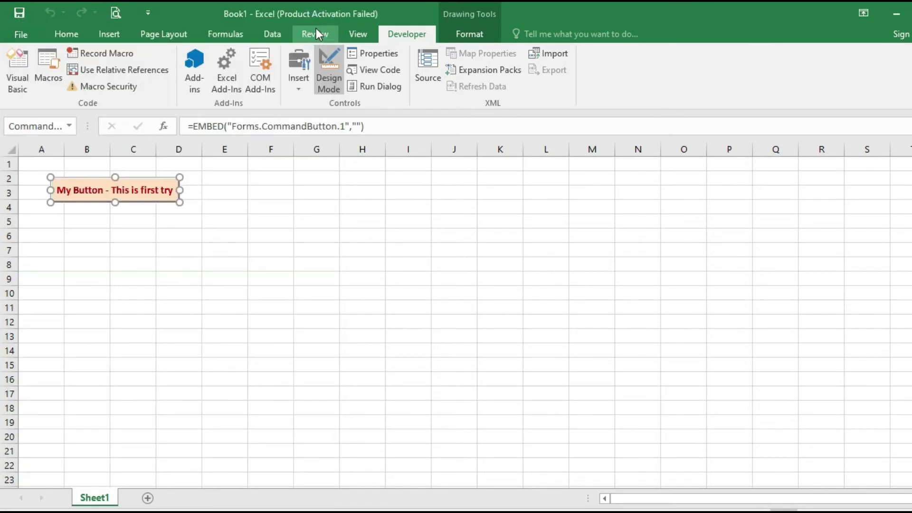
{"action": "left_click", "coordinate": [137, 225]}
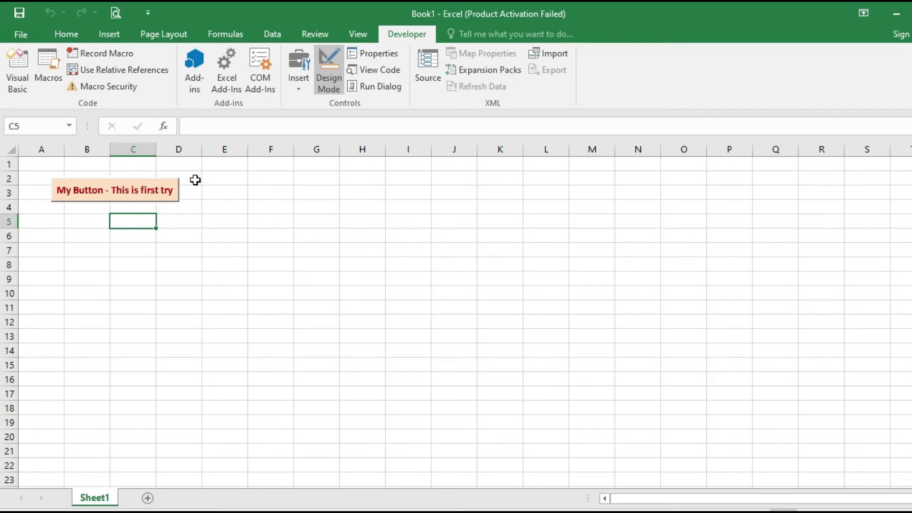
Step: Examine the button's Picture and AutoSize properties and return to the sheet
{"action": "right_click", "coordinate": [124, 187]}
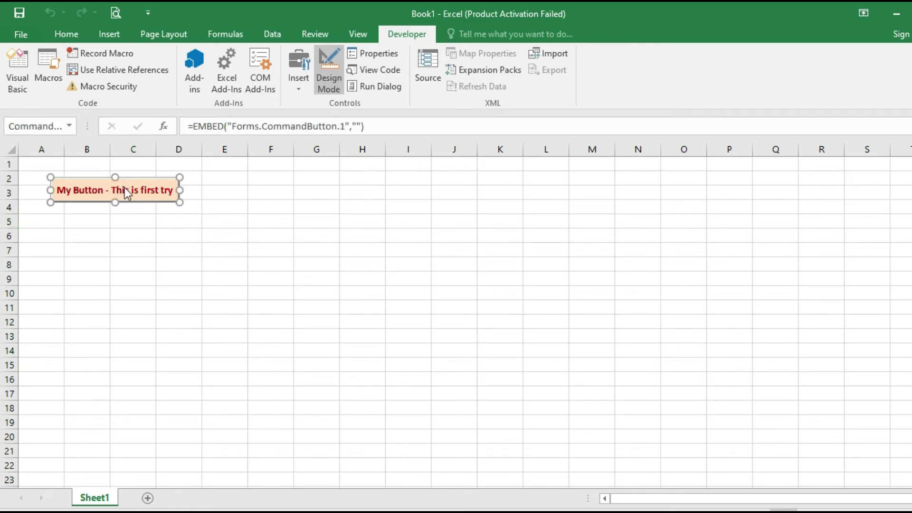
{"action": "left_click", "coordinate": [184, 252]}
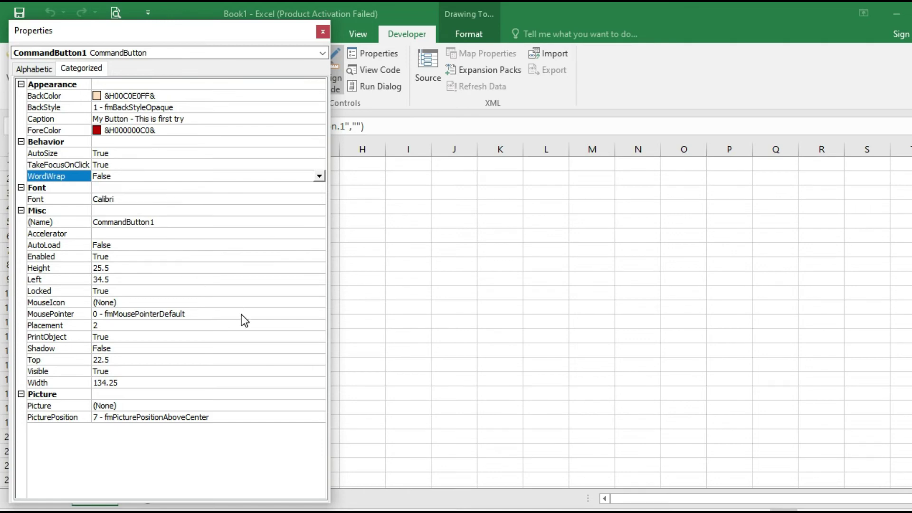
{"action": "left_click", "coordinate": [133, 407]}
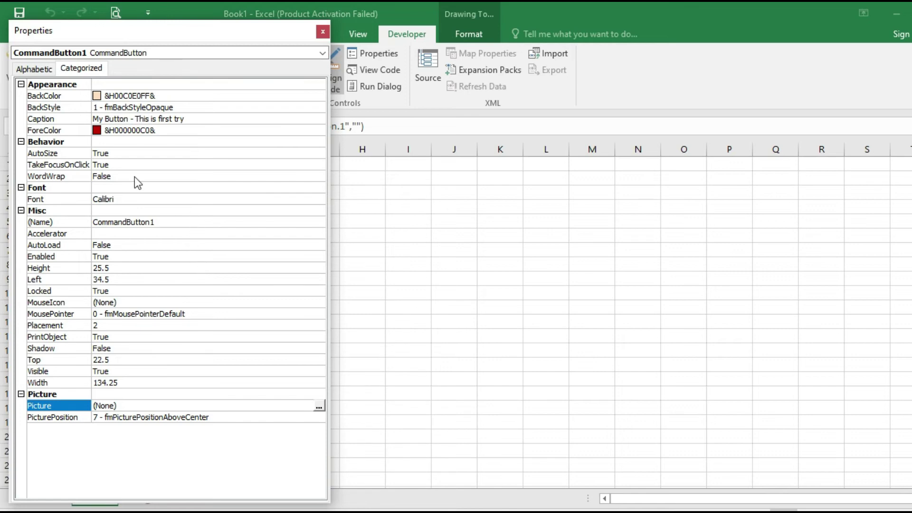
{"action": "left_click", "coordinate": [126, 153]}
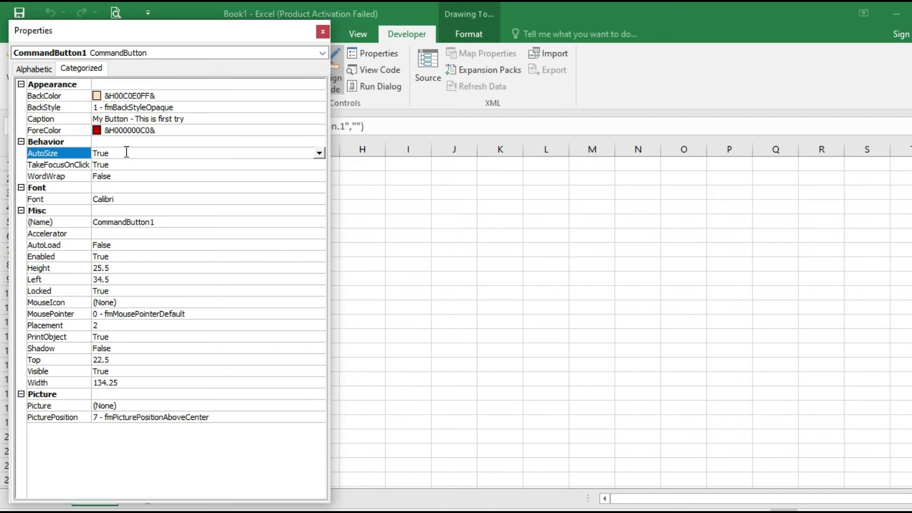
{"action": "left_click", "coordinate": [323, 31]}
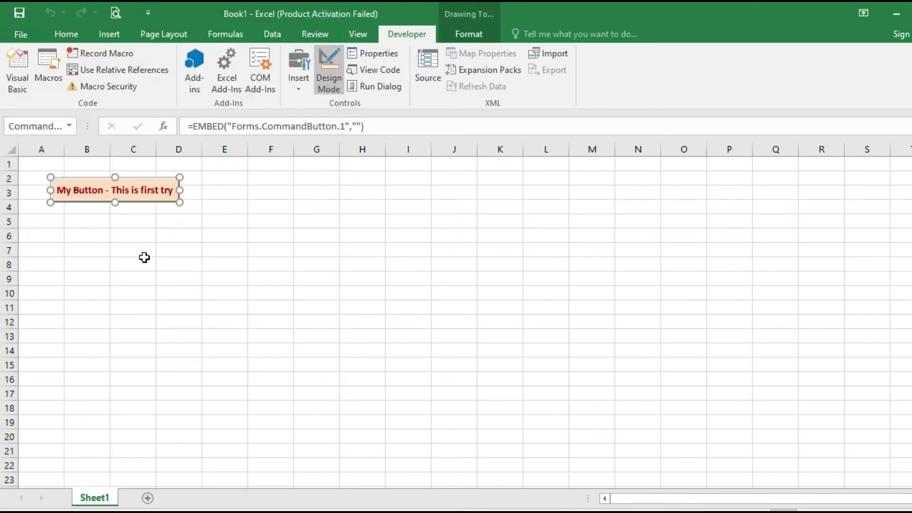
{"action": "left_click", "coordinate": [119, 221]}
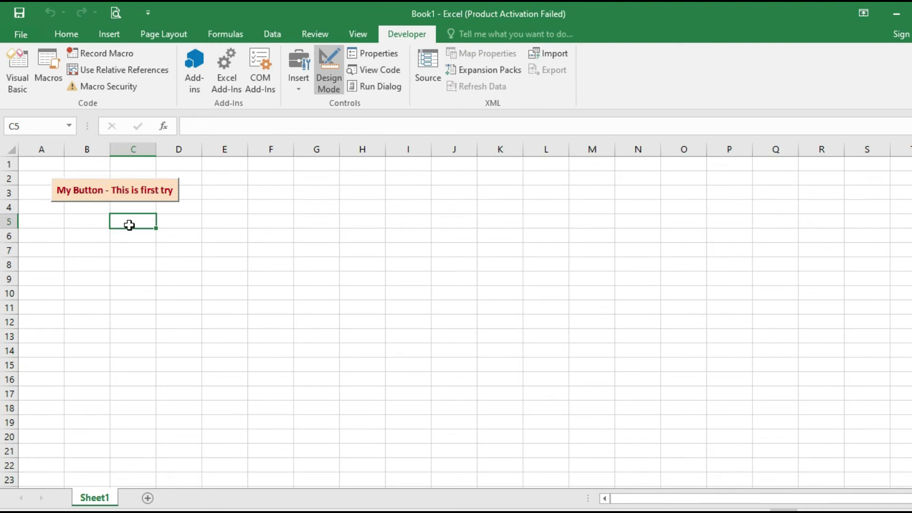
Step: Open the button's CommandButton1_Click procedure and enter the line msgbox "yes this is first try"
{"action": "left_click", "coordinate": [121, 194]}
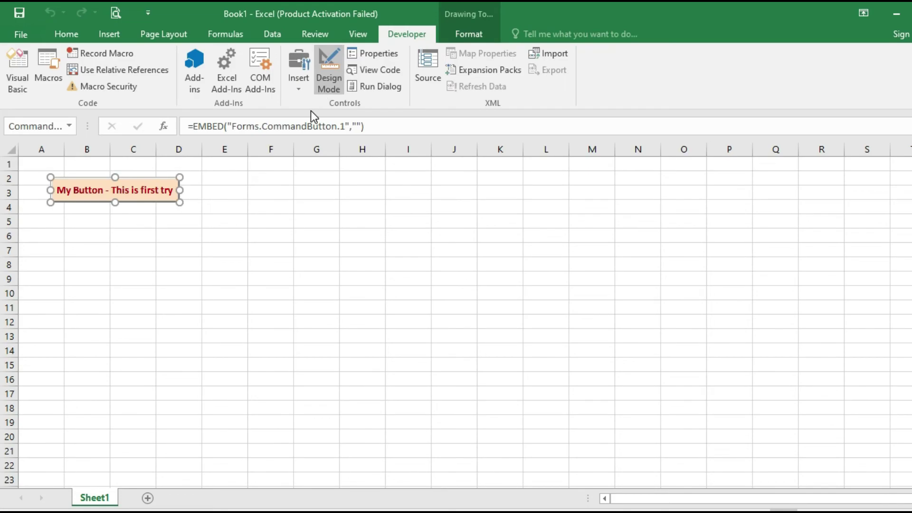
{"action": "double_click", "coordinate": [141, 190]}
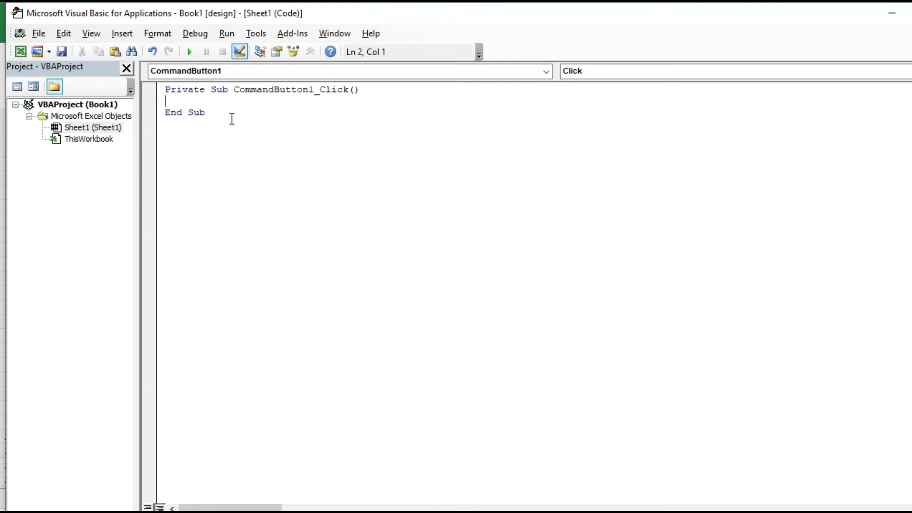
{"action": "type", "text": "msgbox \""}
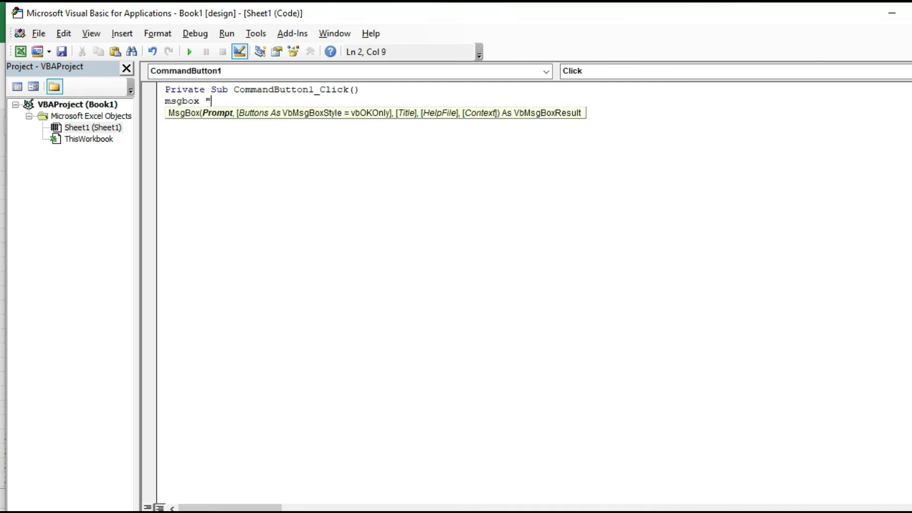
{"action": "type", "text": "yes this is first try\""}
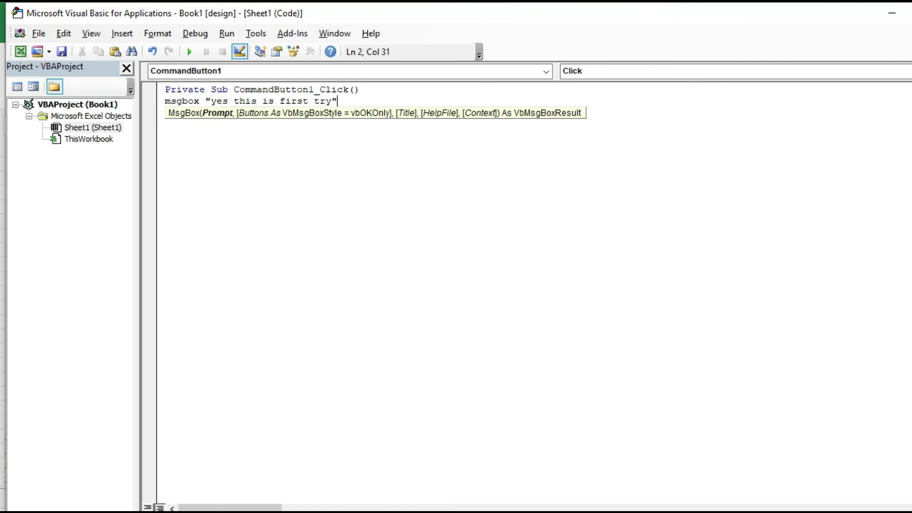
Step: Save the workbook as an Excel Macro-Enabled Workbook named Text messages in the Desktop's New folder
{"action": "left_click", "coordinate": [230, 116]}
{"action": "left_click", "coordinate": [232, 119]}
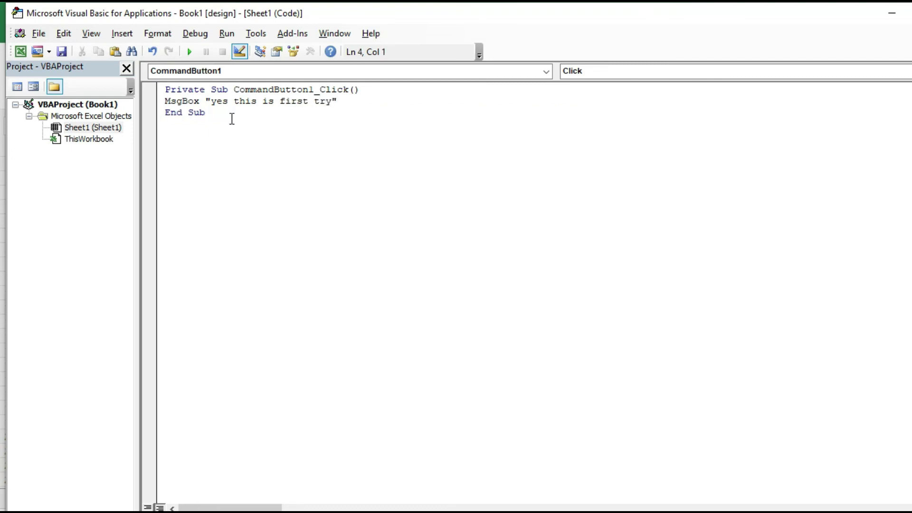
{"action": "left_click", "coordinate": [60, 53]}
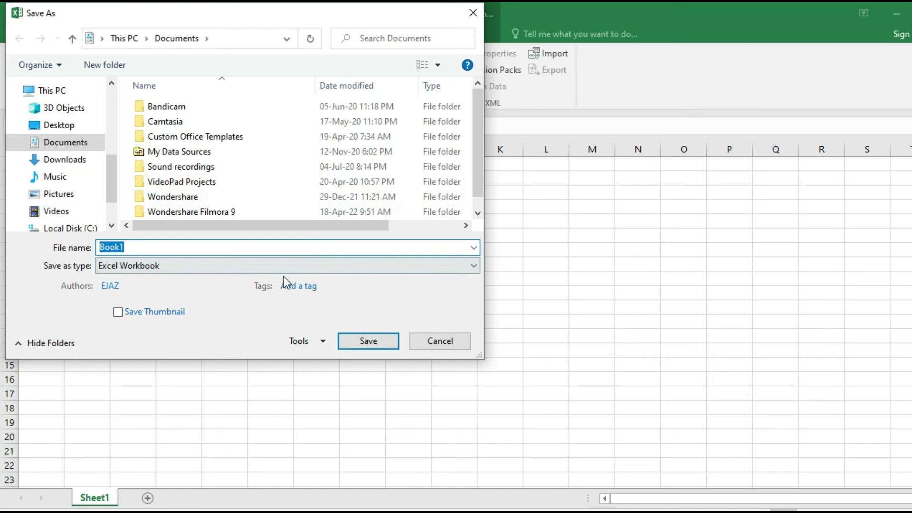
{"action": "left_click", "coordinate": [466, 269]}
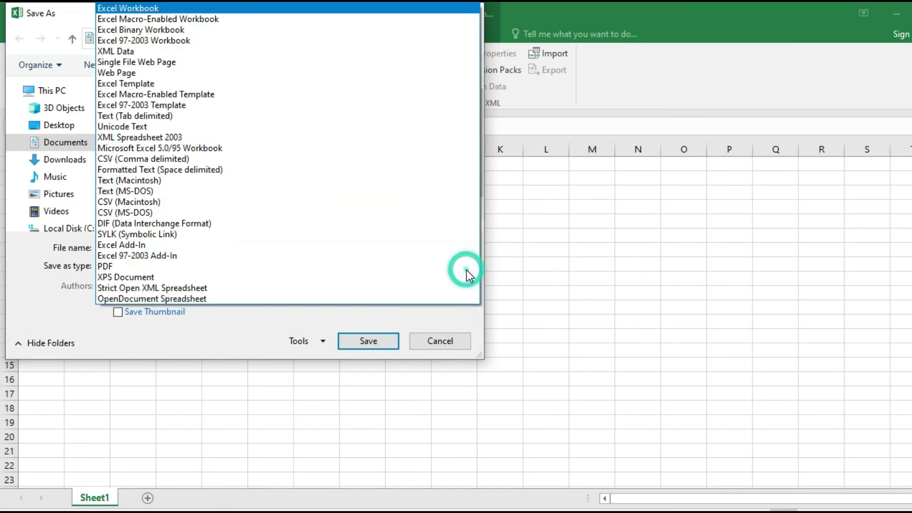
{"action": "left_click", "coordinate": [204, 19]}
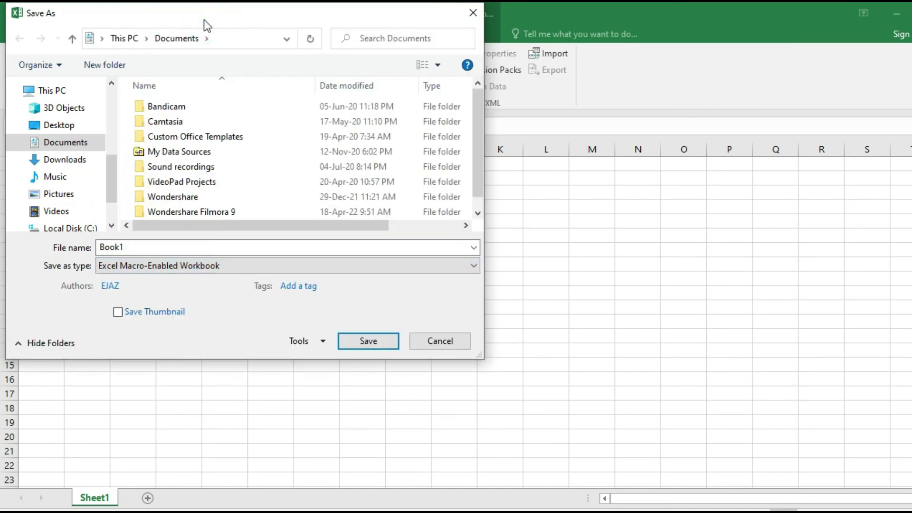
{"action": "left_click", "coordinate": [66, 125]}
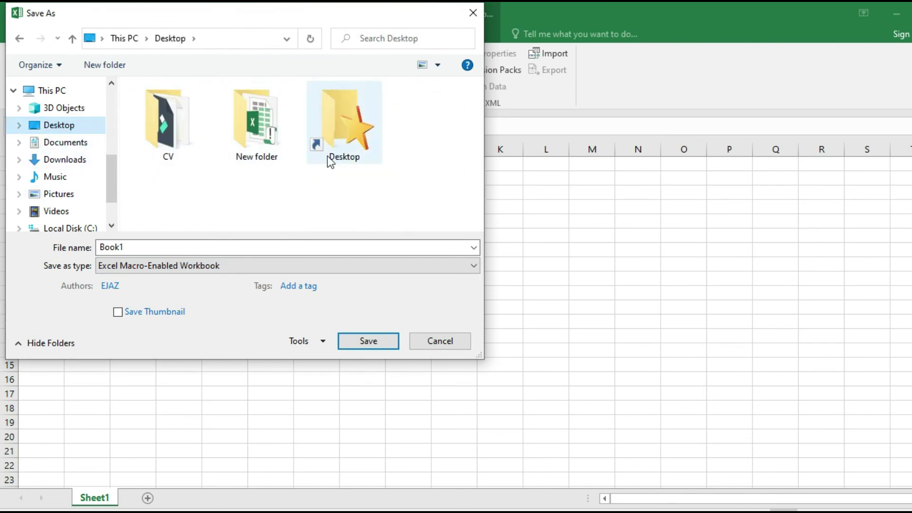
{"action": "double_click", "coordinate": [261, 145]}
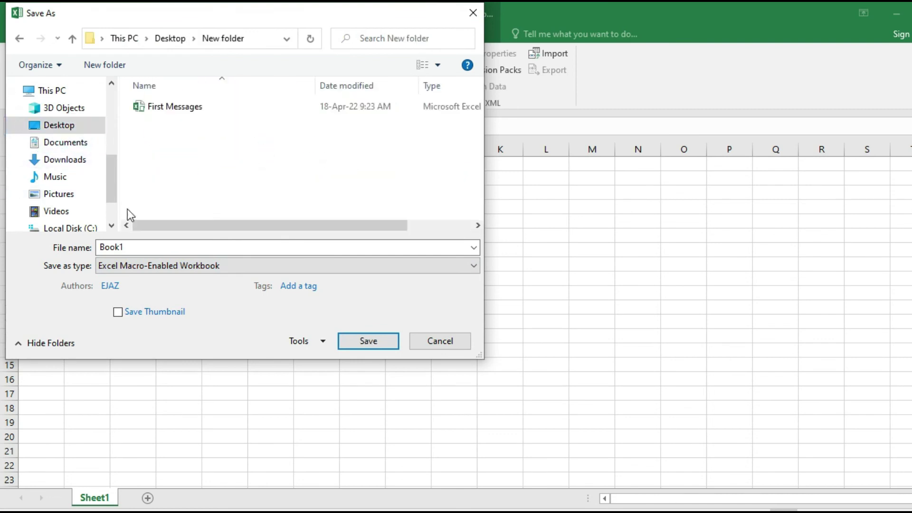
{"action": "left_click", "coordinate": [135, 248]}
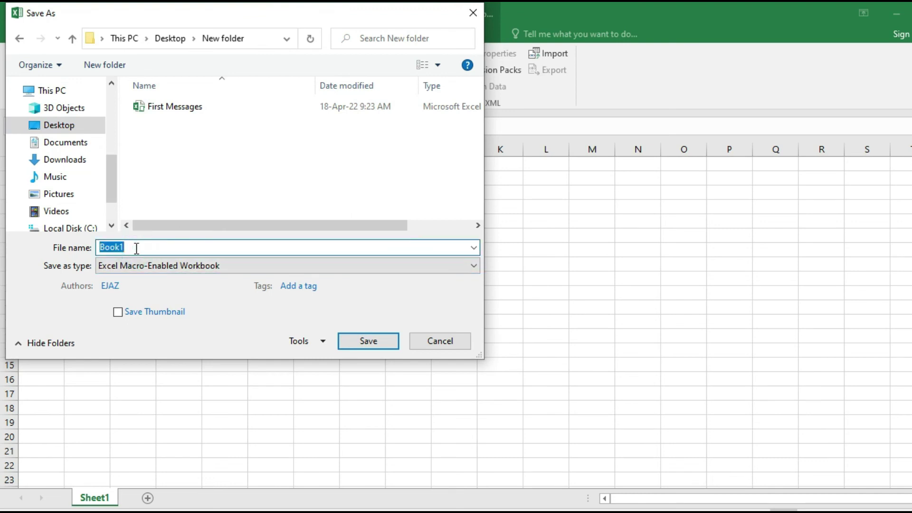
{"action": "type", "text": "Text messages"}
{"action": "left_click", "coordinate": [361, 340]}
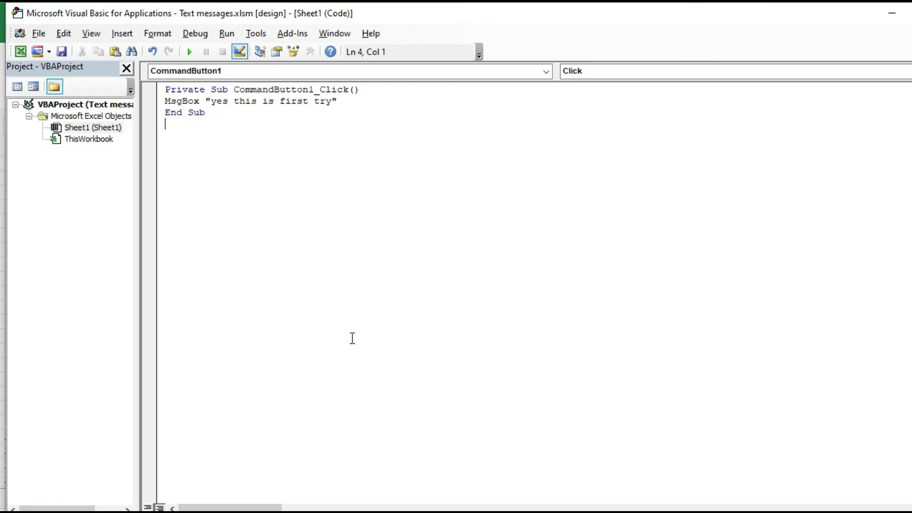
Step: Return to the worksheet, deselect the command button and turn off Design Mode
{"action": "left_click", "coordinate": [911, 13]}
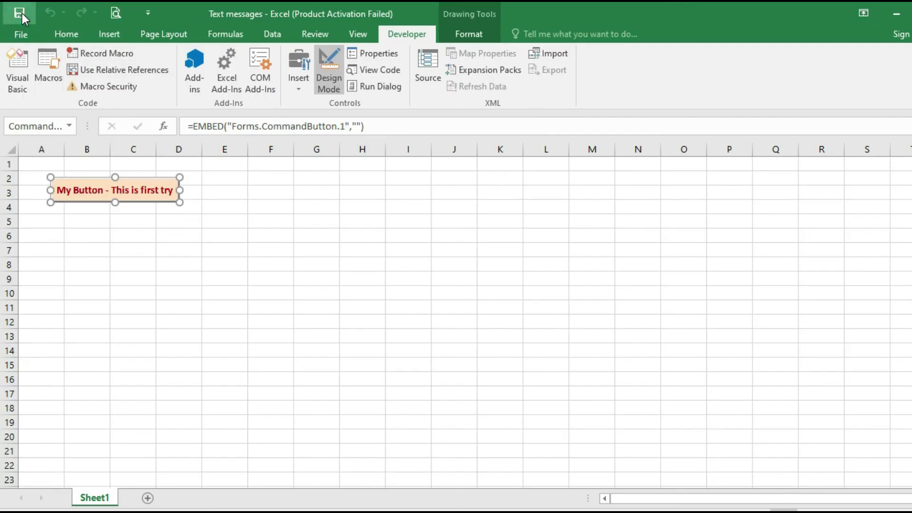
{"action": "left_click", "coordinate": [183, 234]}
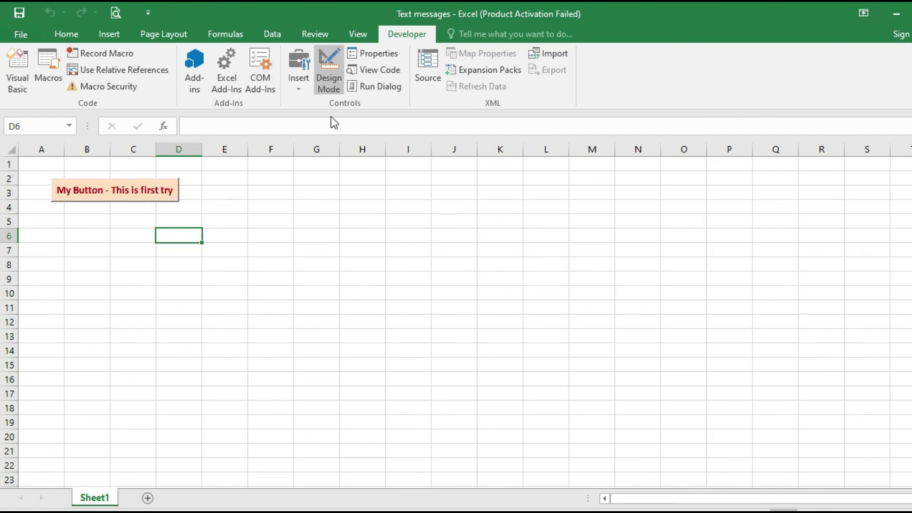
{"action": "left_click", "coordinate": [331, 84]}
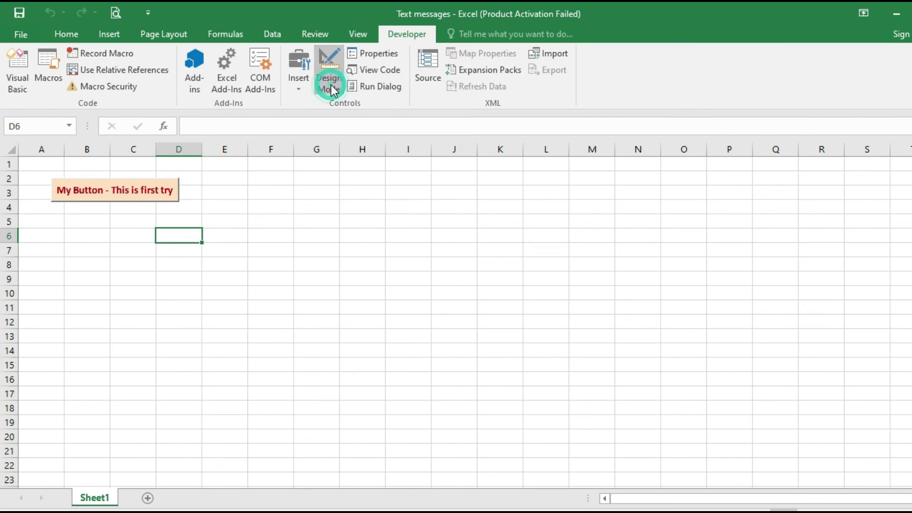
Step: Test the "My Button - This is first try" button twice, dismissing its message box each time
{"action": "left_click", "coordinate": [111, 195]}
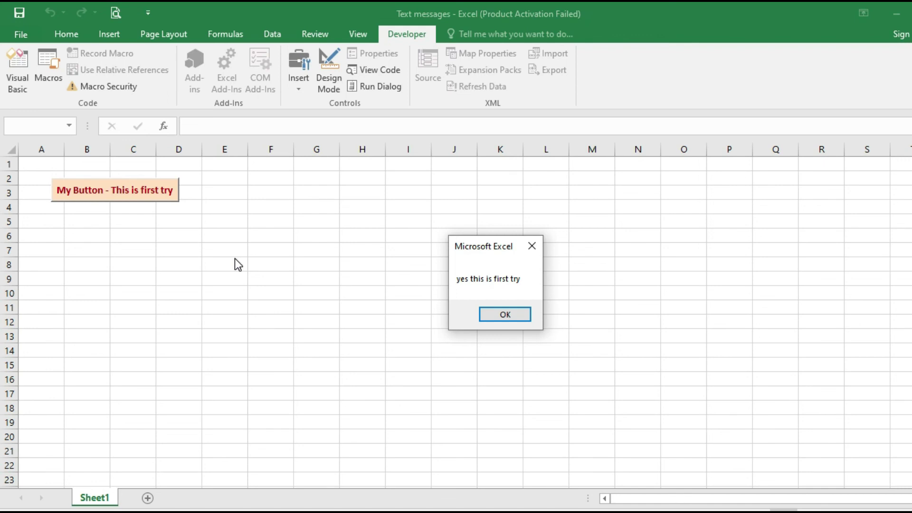
{"action": "left_click", "coordinate": [506, 318]}
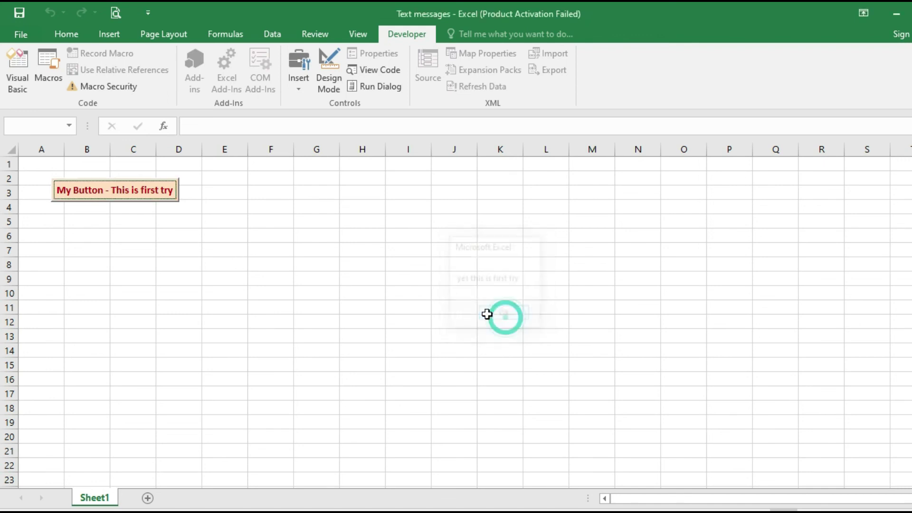
{"action": "left_click", "coordinate": [99, 191]}
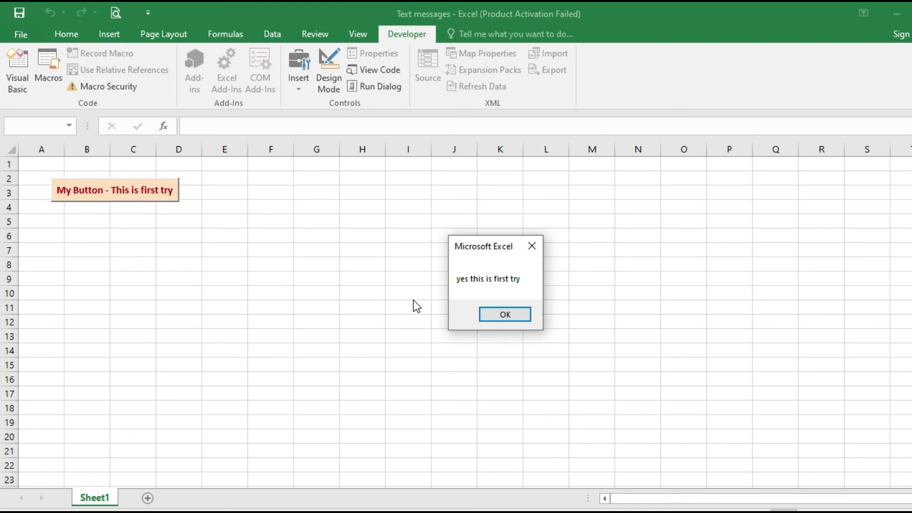
{"action": "left_click", "coordinate": [495, 316]}
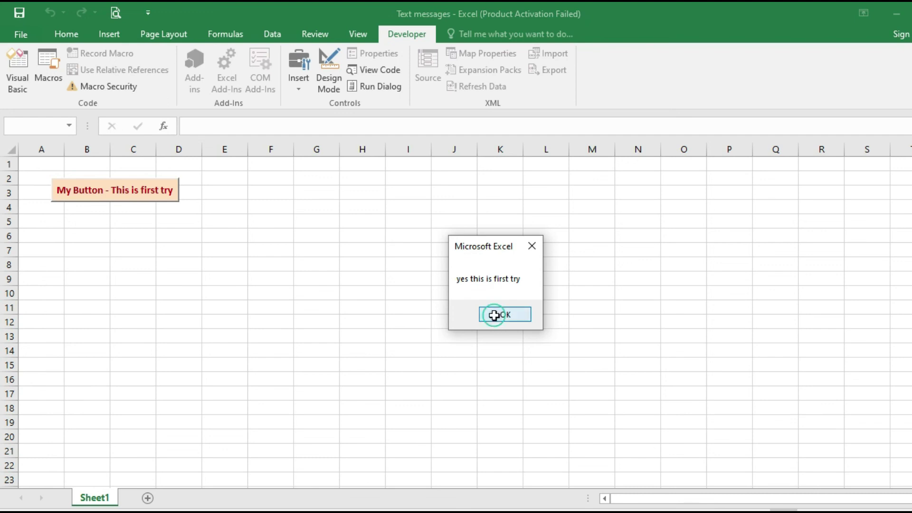
{"action": "left_click", "coordinate": [295, 89]}
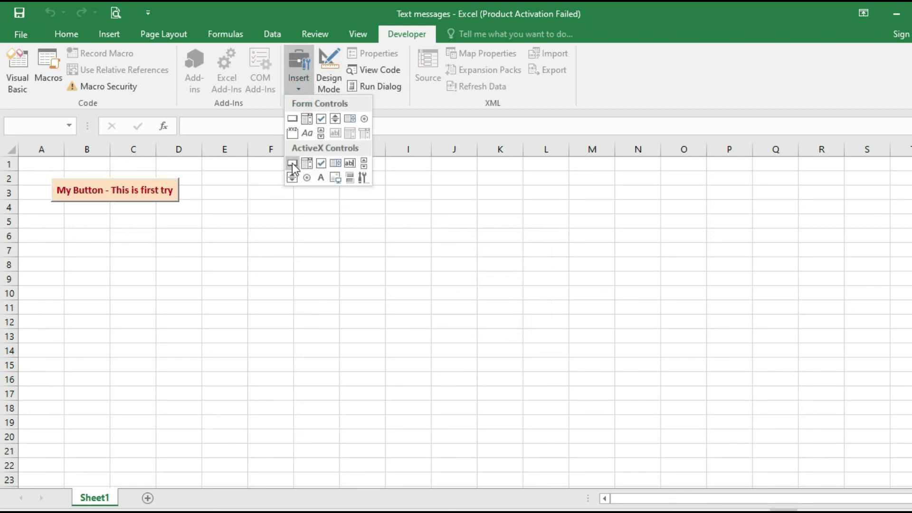
{"action": "left_click", "coordinate": [90, 220]}
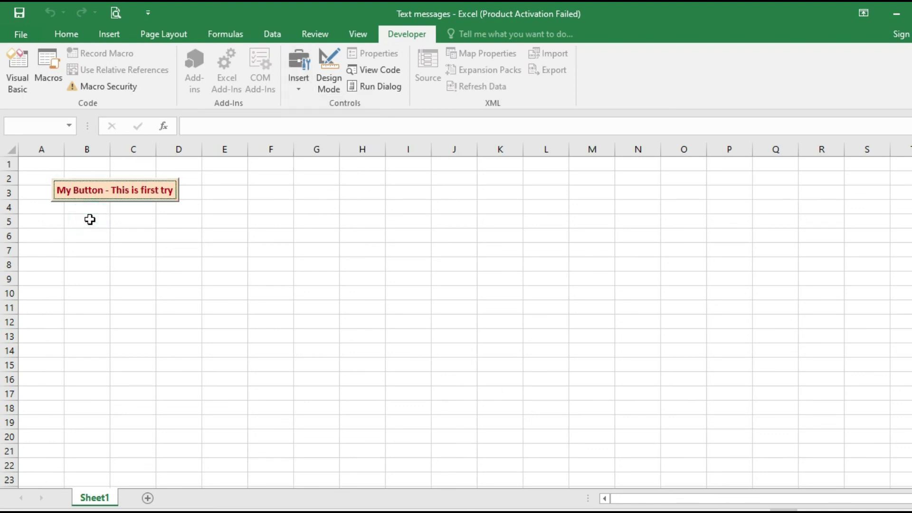